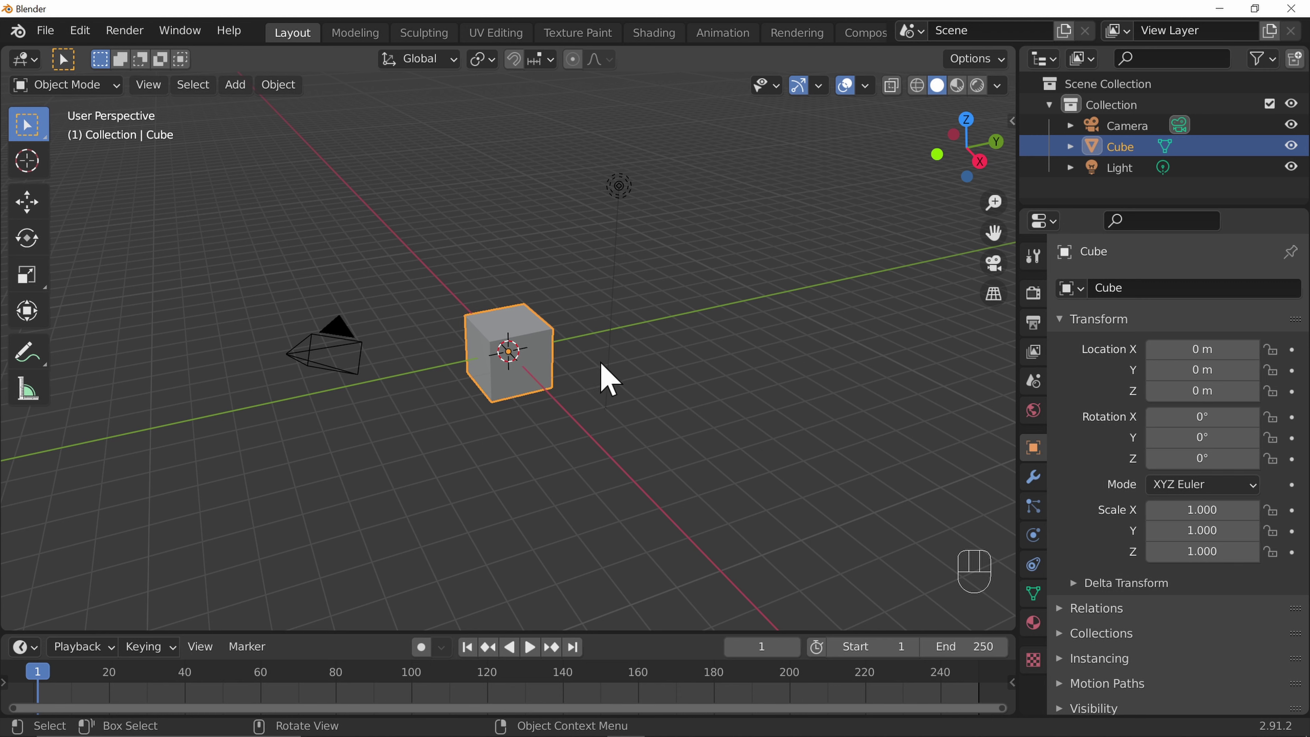
Step: Orbit slightly around the default cube and zoom in and out on it
mouse_move(669, 339)
middle_down()
mouse_move(544, 366)
mouse_move(23, 342)
mouse_move(880, 348)
mouse_move(673, 339)
middle_up()
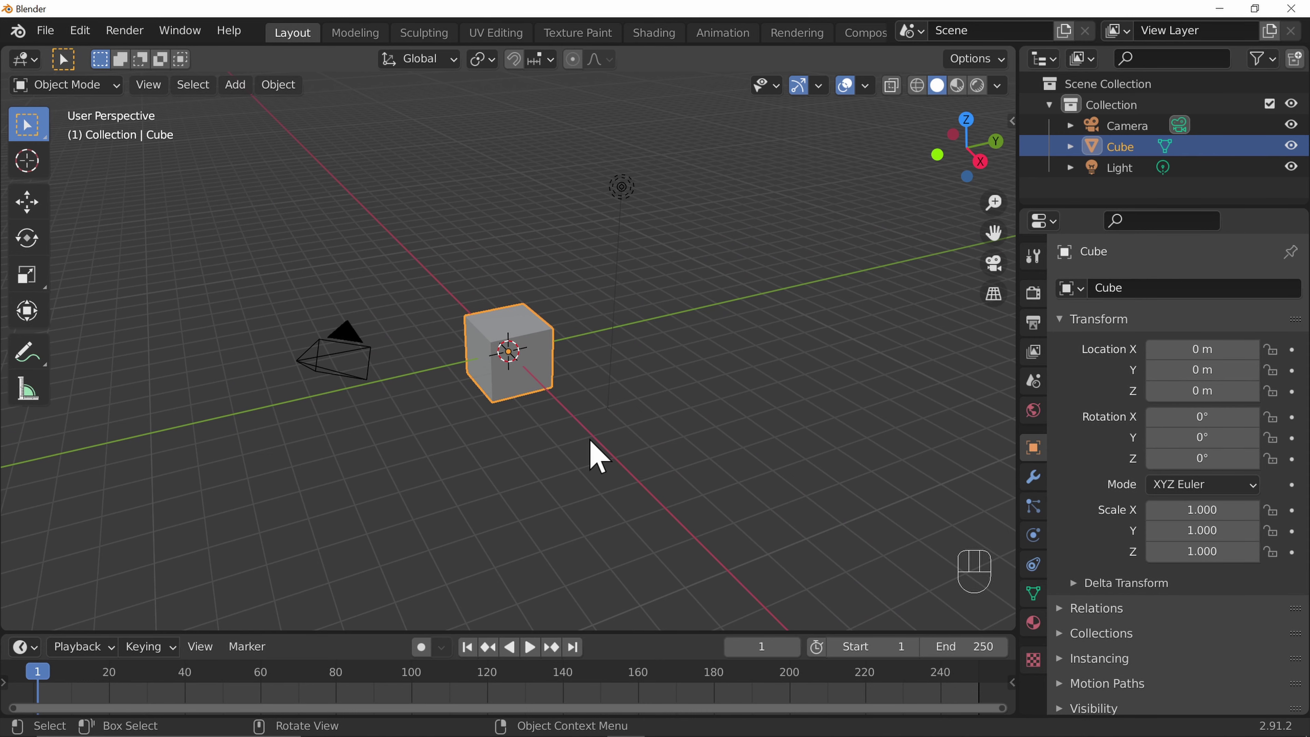
scroll(591, 452, up, 5)
scroll(588, 440, up, 8)
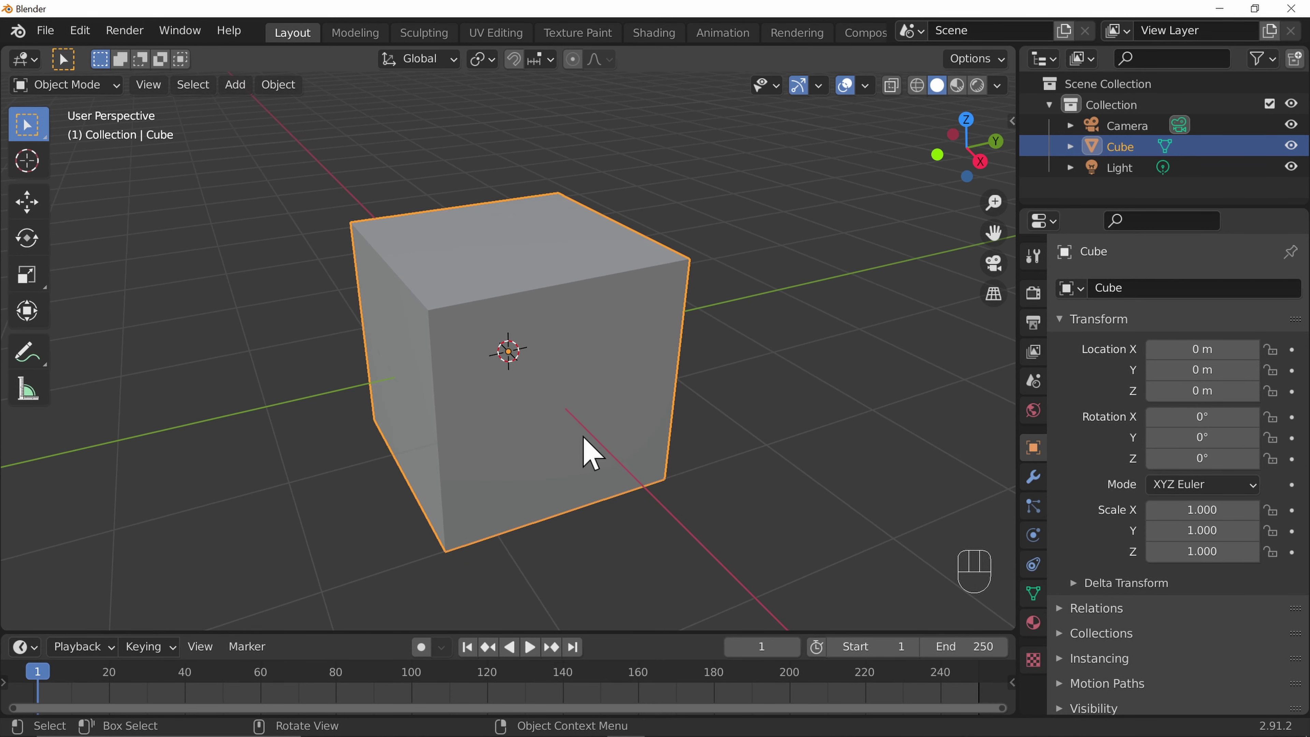
scroll(581, 439, down, 5)
scroll(578, 455, down, 12)
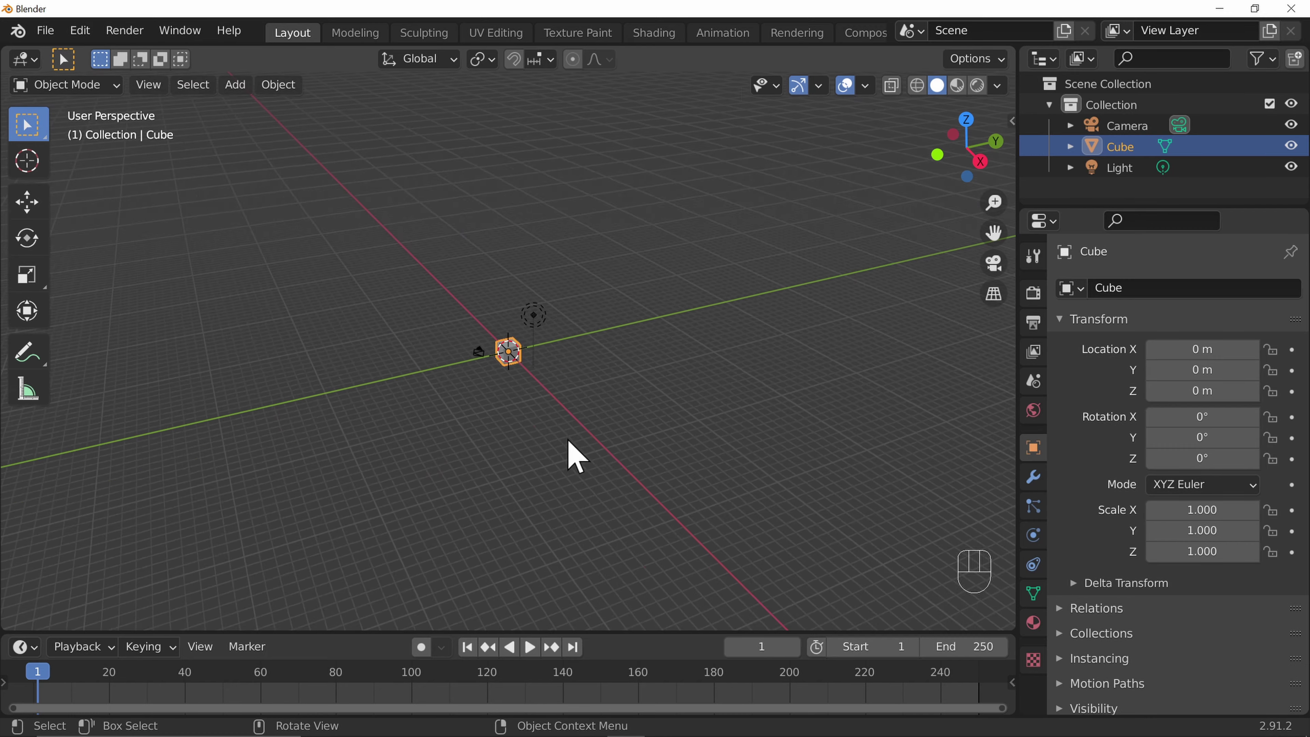
scroll(573, 454, up, 3)
scroll(567, 444, up, 3)
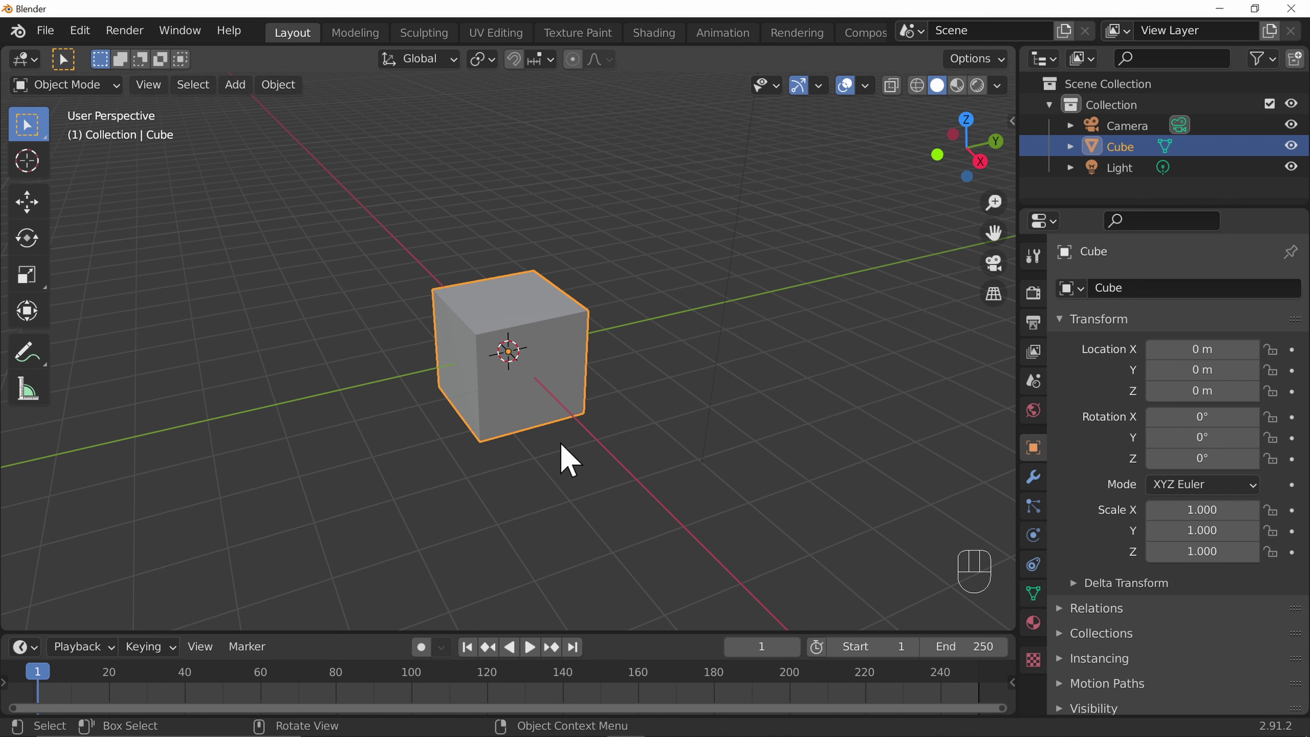
Step: Pan the 3D view away from the cube until it lies outside the visible area
key(shift)
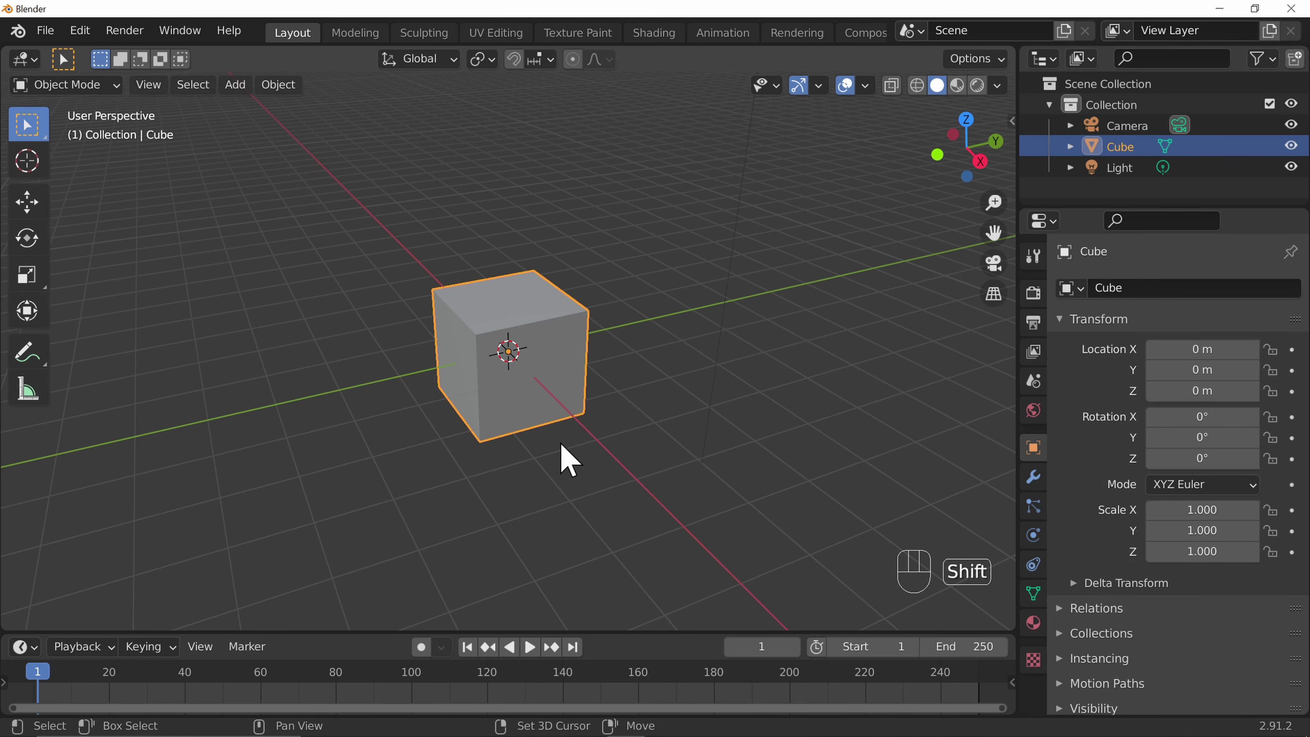
shift+middle_drag(766, 474, 23, 542)
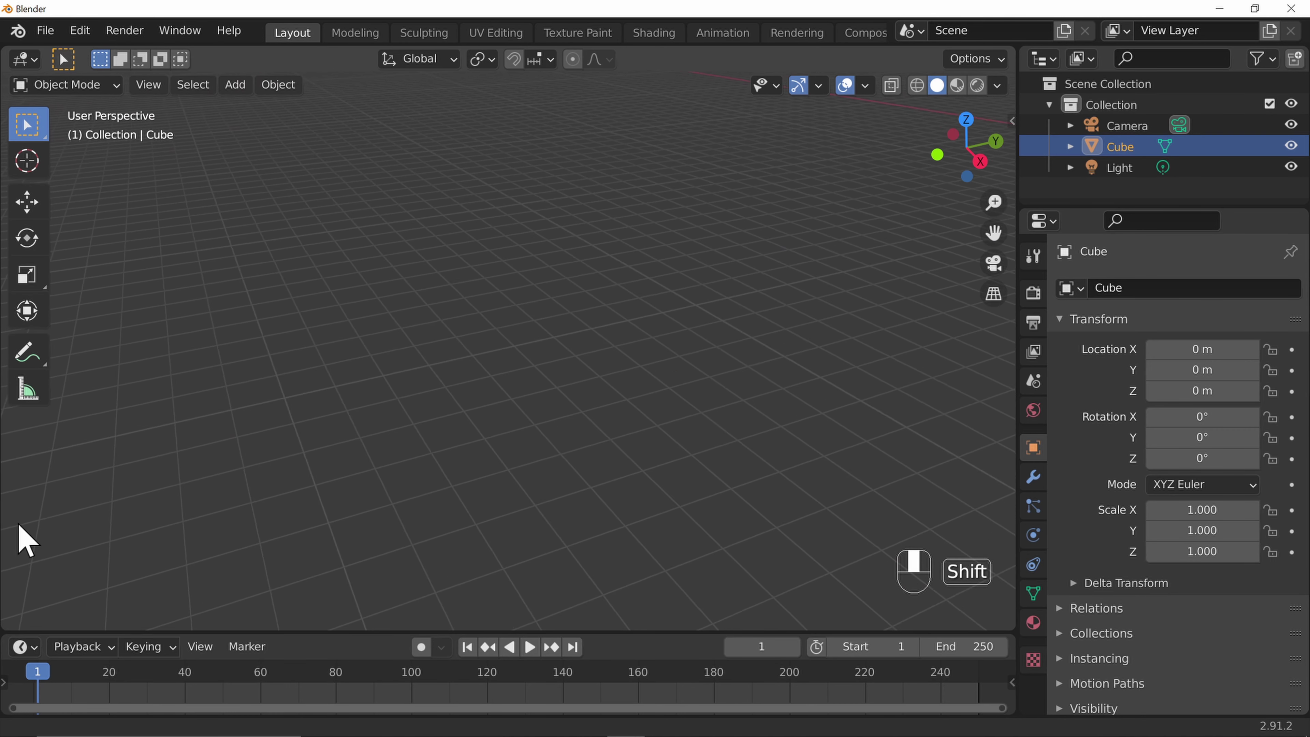
shift+middle_drag(24, 442, 13, 438)
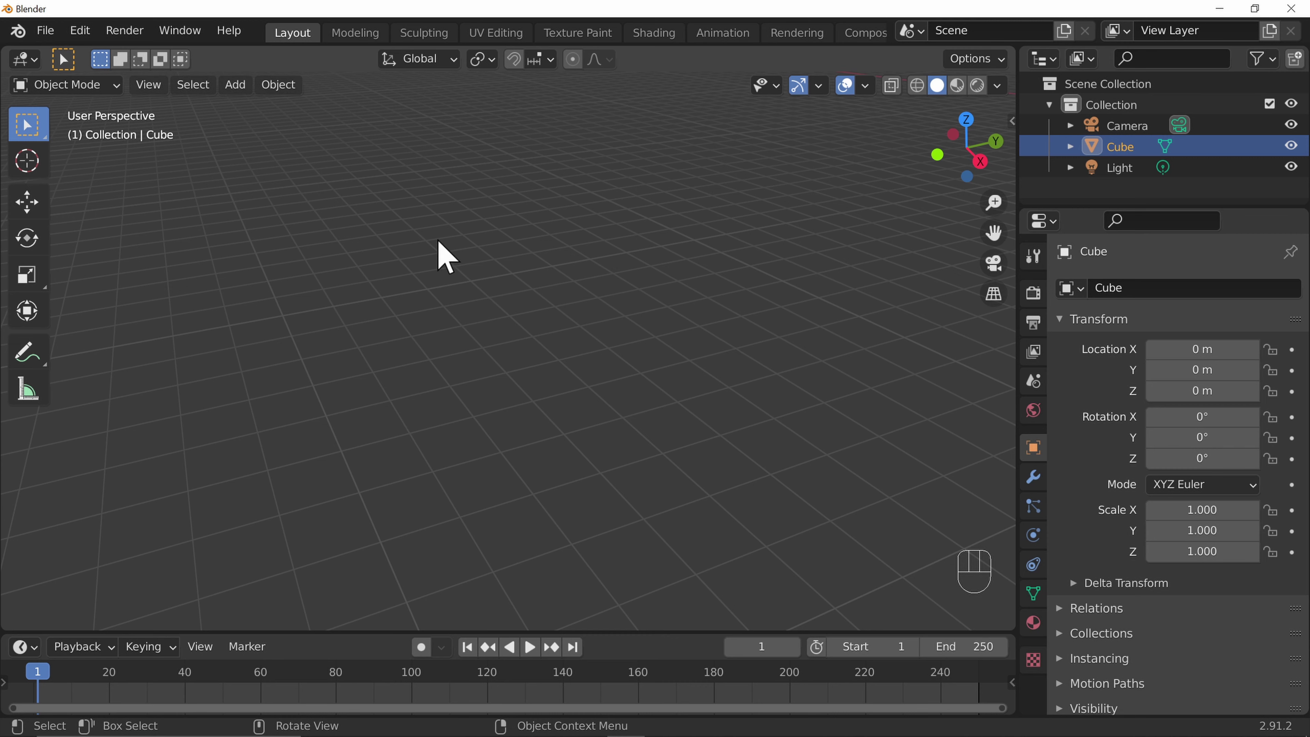
Step: Bring the objects back into view by framing the selected cube and framing everything in the scene
click(160, 87)
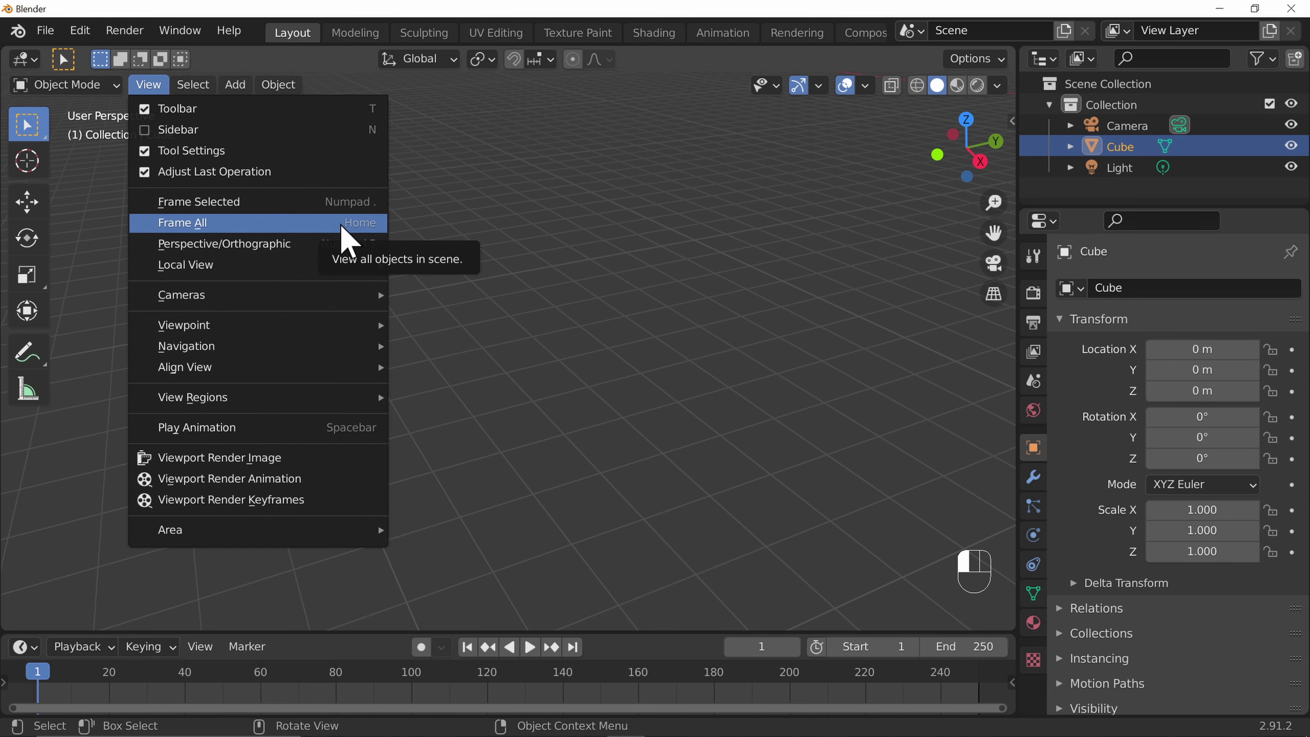
key(KP_Decimal)
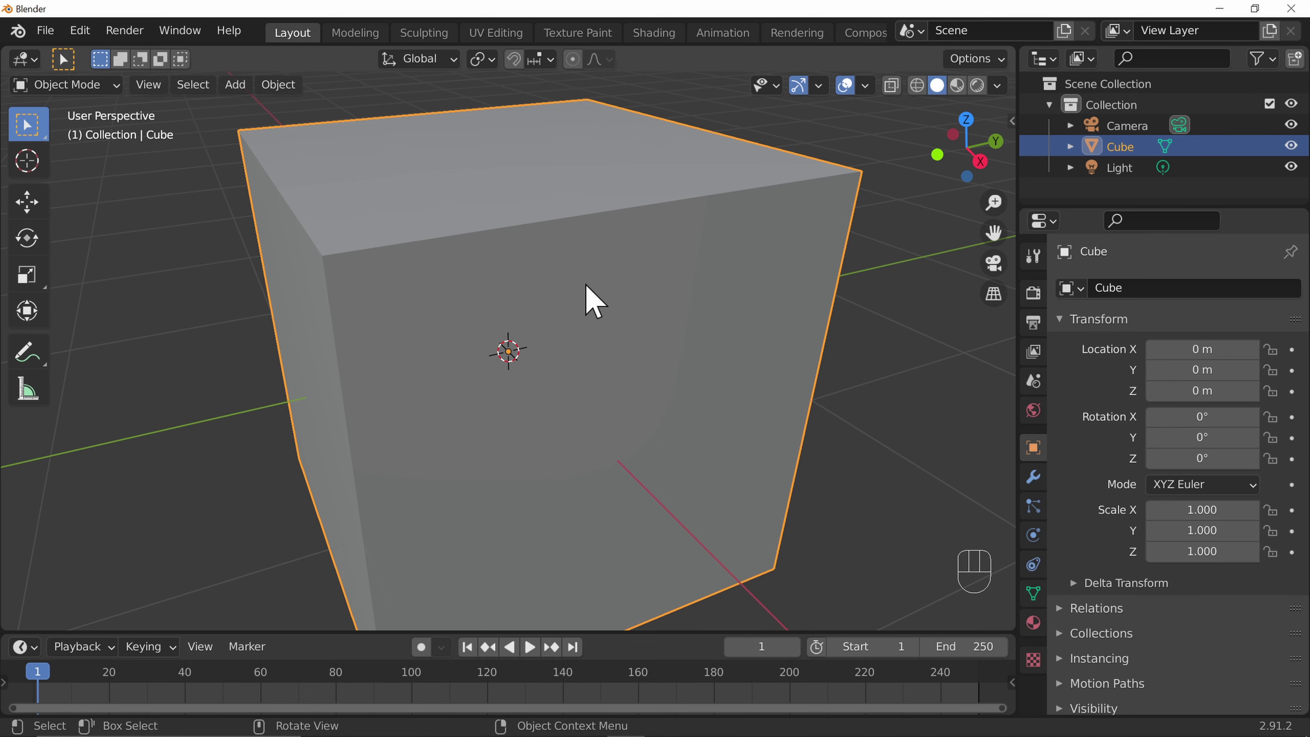
key(Home)
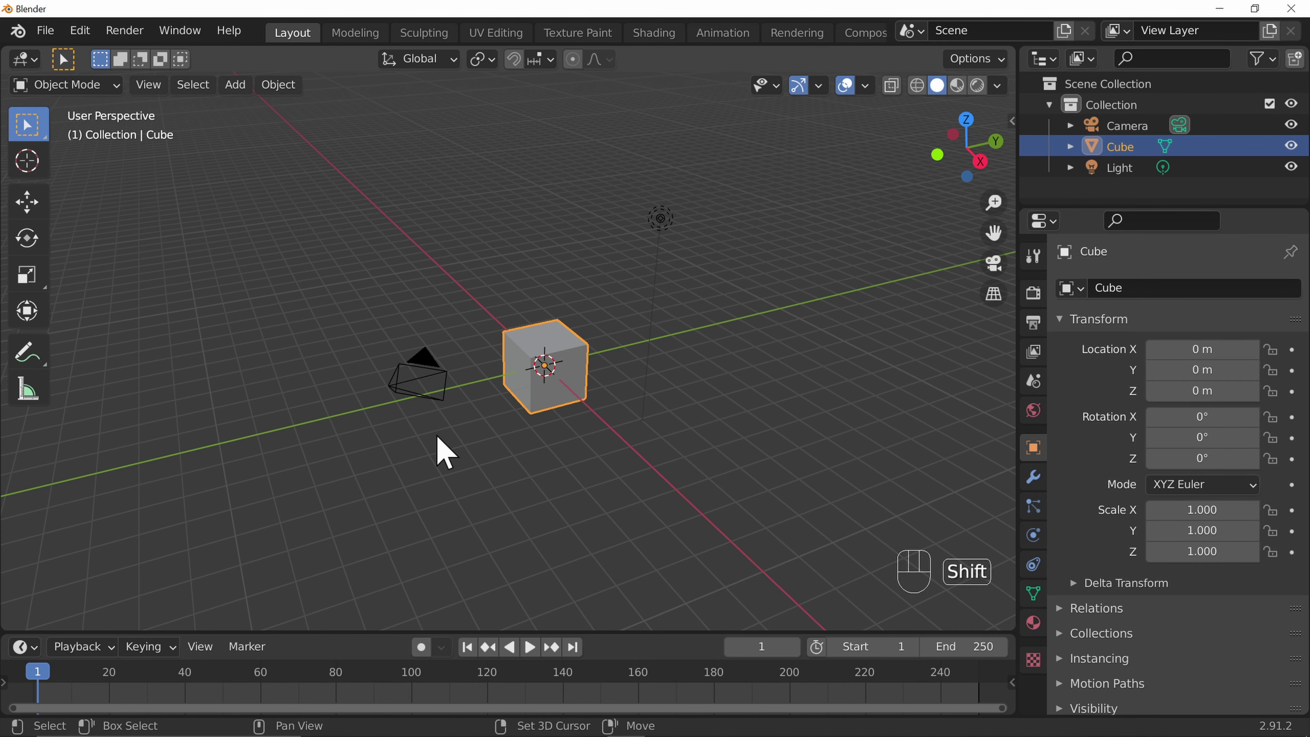
shift+middle_drag(439, 443, 482, 413)
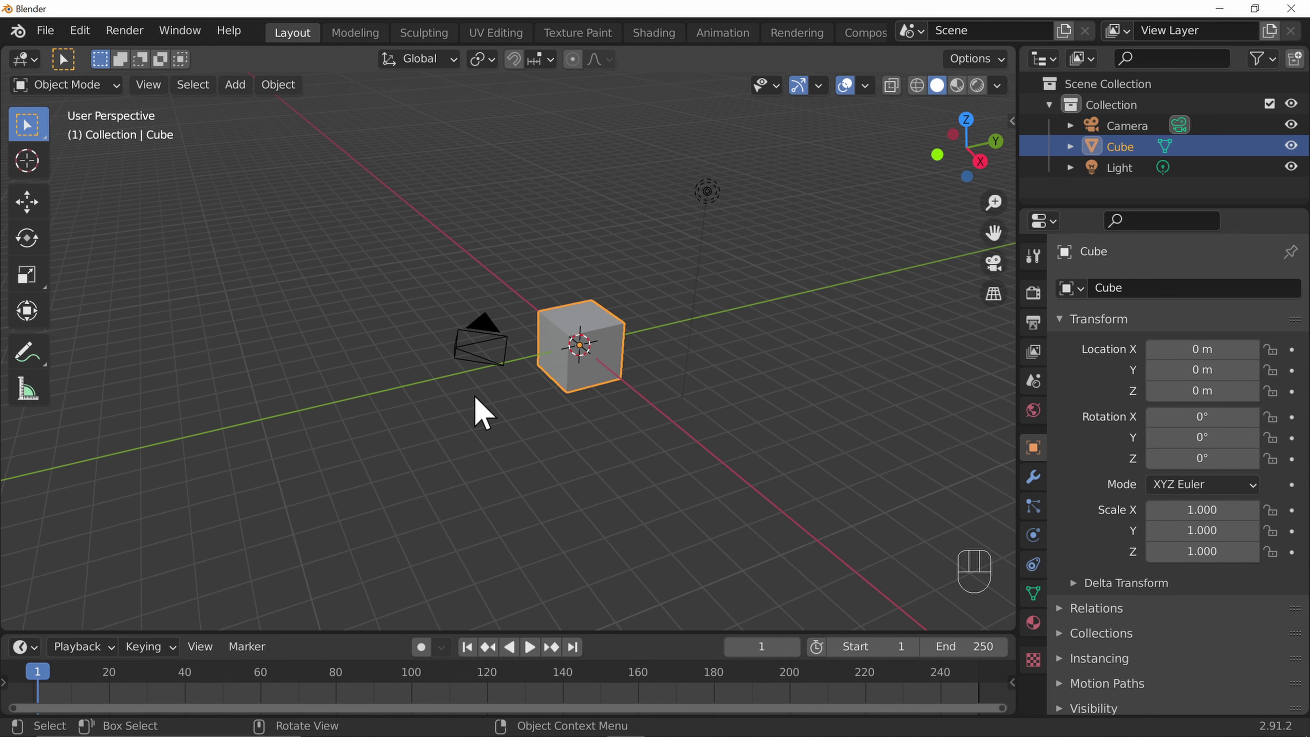
Step: Orbit around the cube to see it from different angles and zoom in close on it
middle_drag(643, 430, 723, 449)
scroll(712, 421, up, 5)
scroll(704, 426, down, 4)
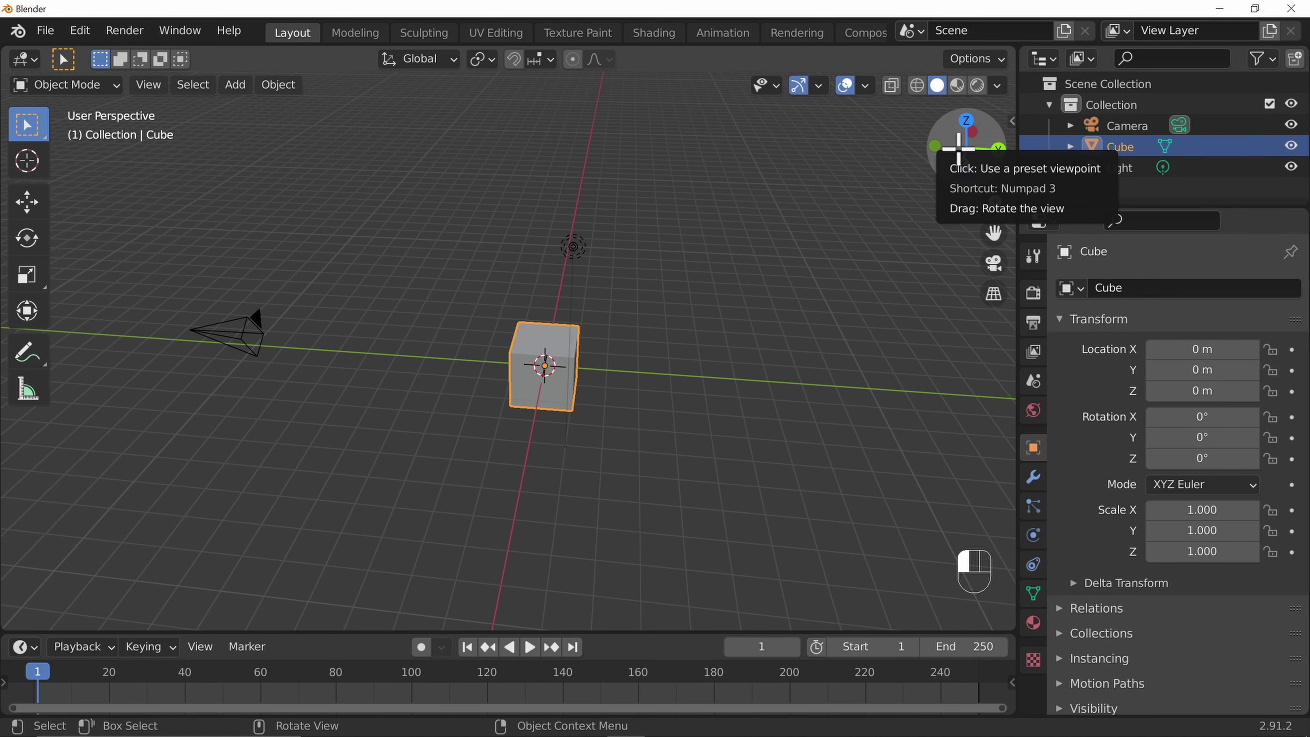
drag(960, 150, 1002, 139)
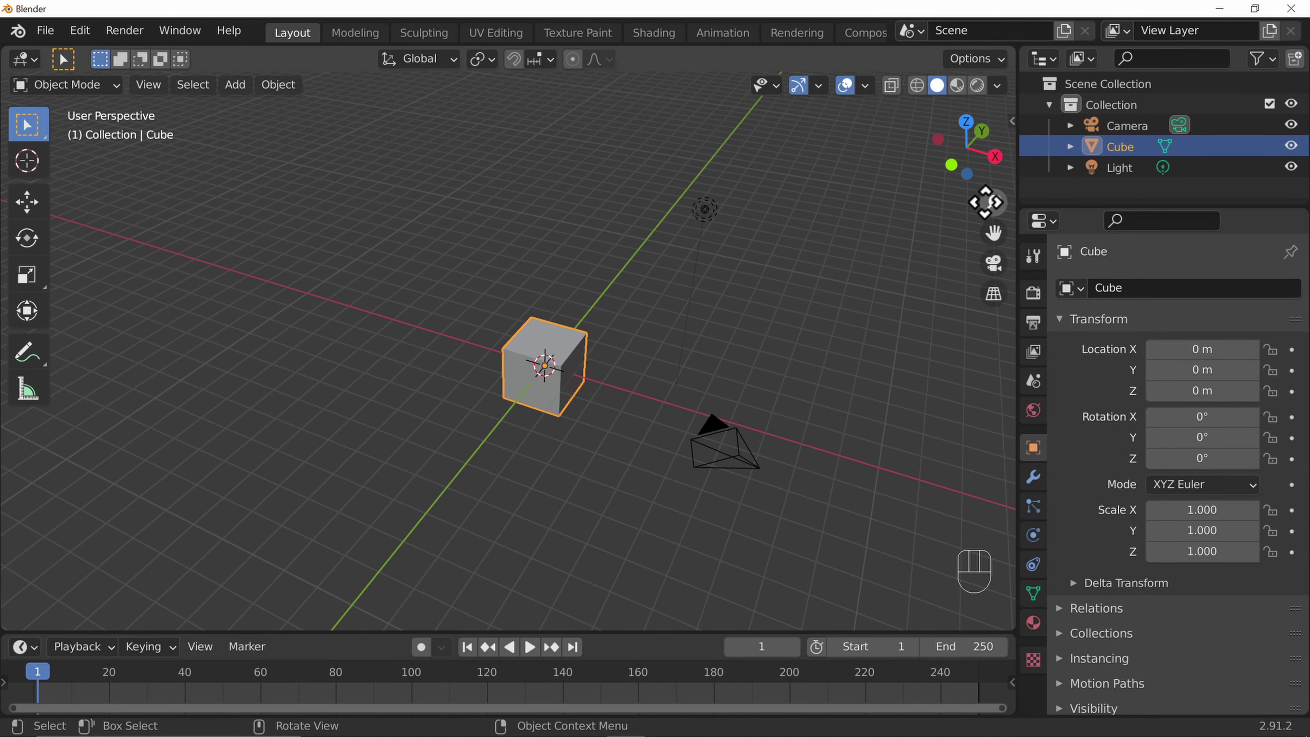
mouse_move(993, 203)
mouse_down()
mouse_move(993, 315)
mouse_move(992, 147)
mouse_move(992, 392)
mouse_move(992, 155)
mouse_move(992, 390)
mouse_move(993, 207)
mouse_up()
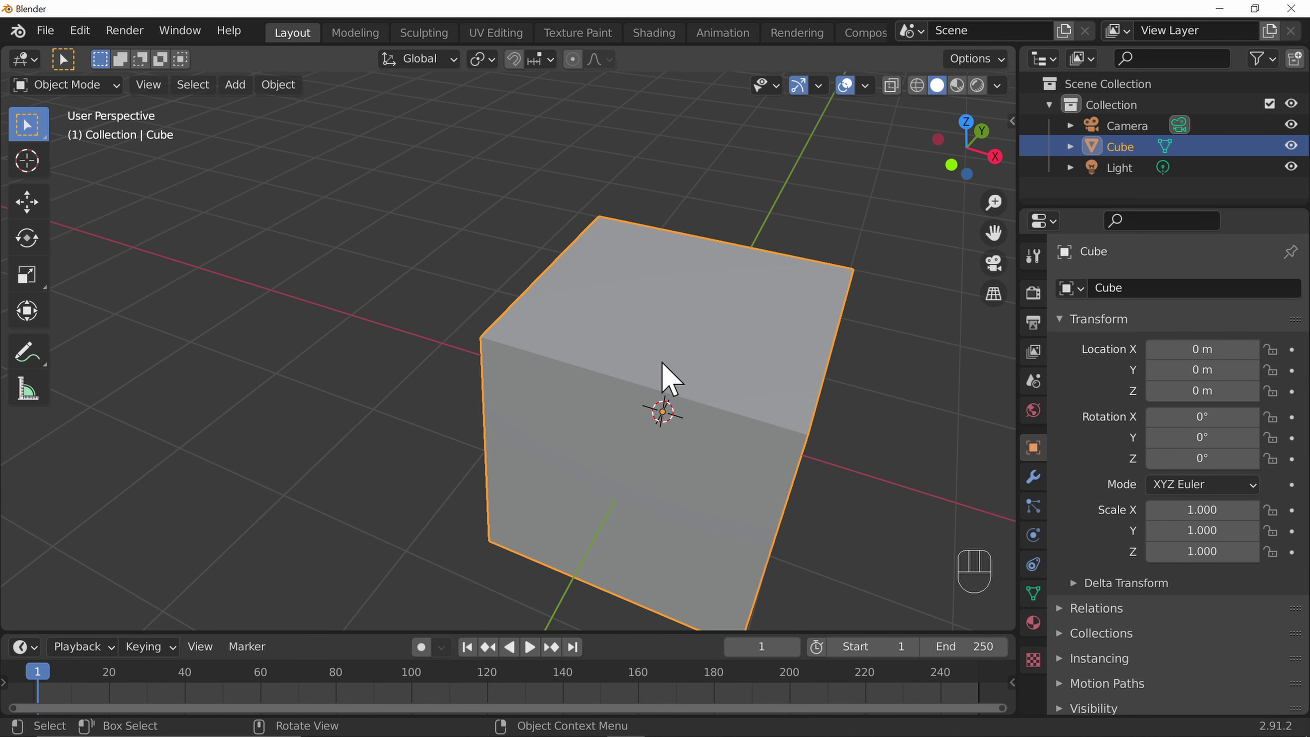
Step: Frame the selected cube and zoom out so the whole cube fits in the view
key(KP_Decimal)
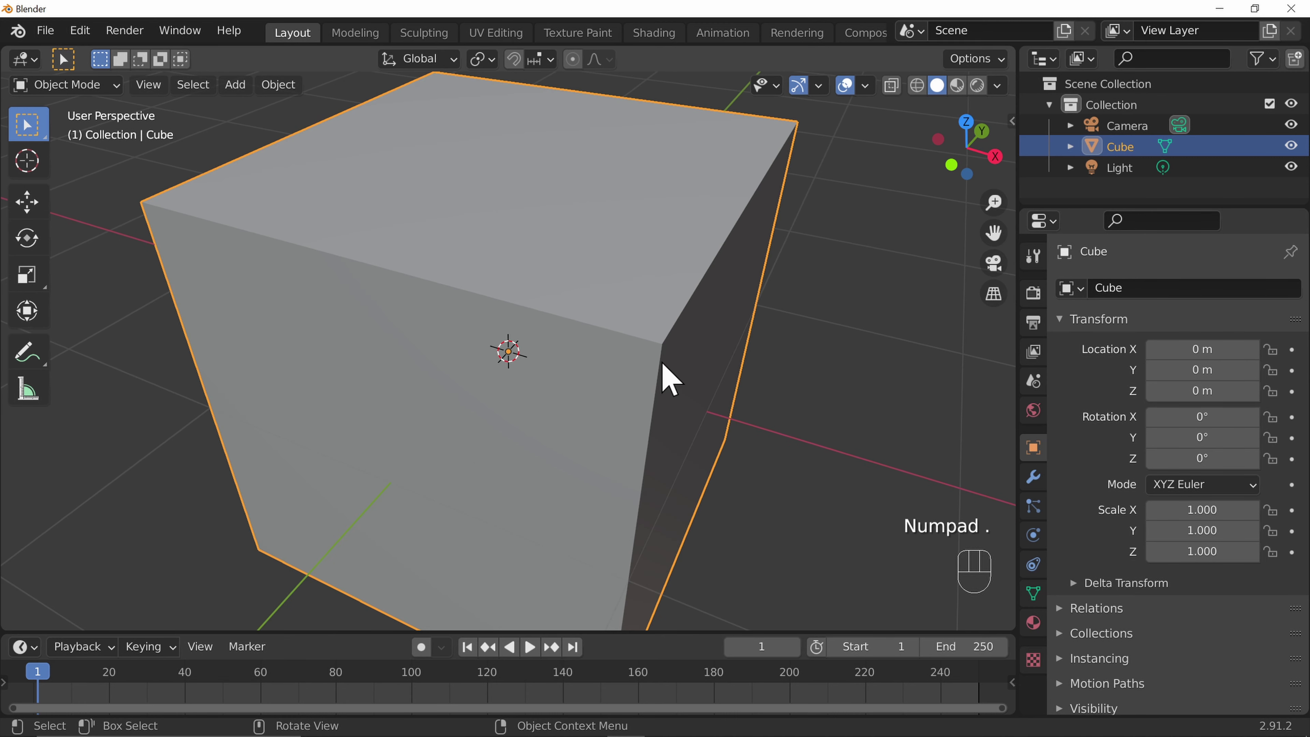
scroll(660, 362, down, 5)
scroll(662, 396, up, 4)
scroll(665, 402, down, 4)
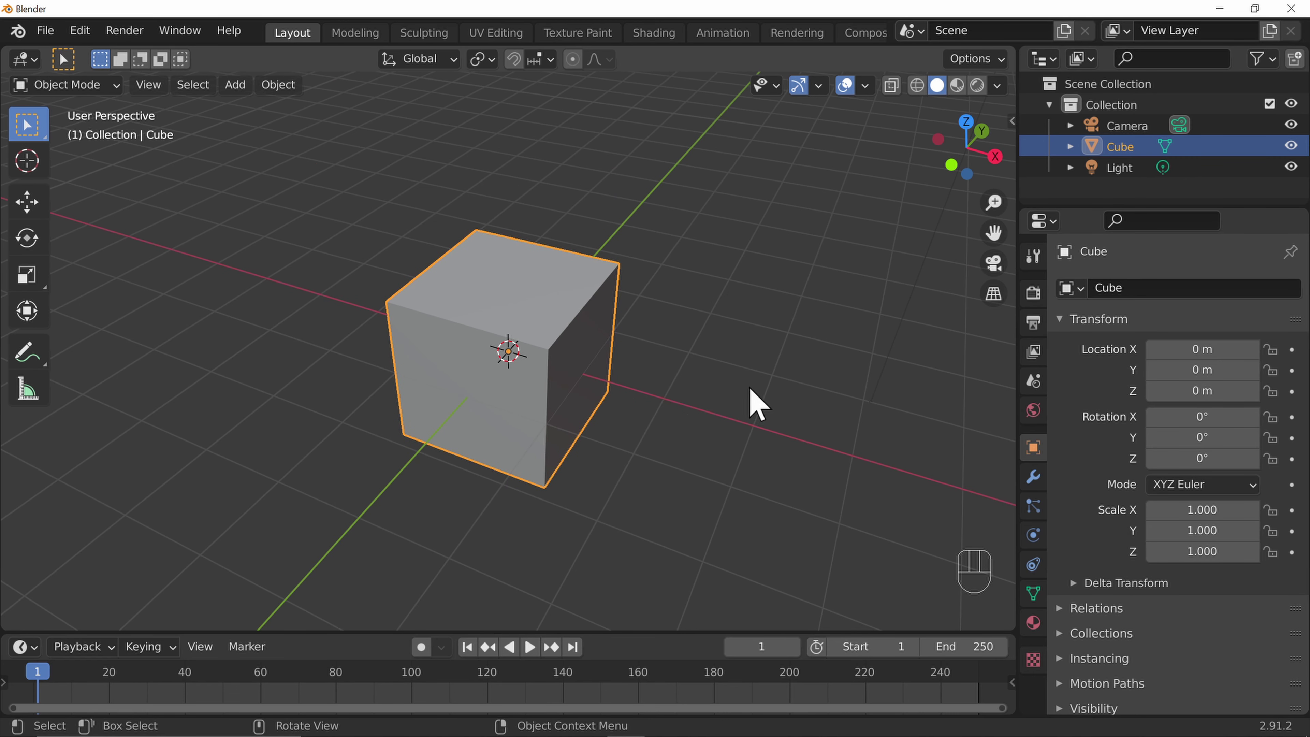
Step: Look through the scene camera and orbit out of the camera view back to a user perspective
click(994, 263)
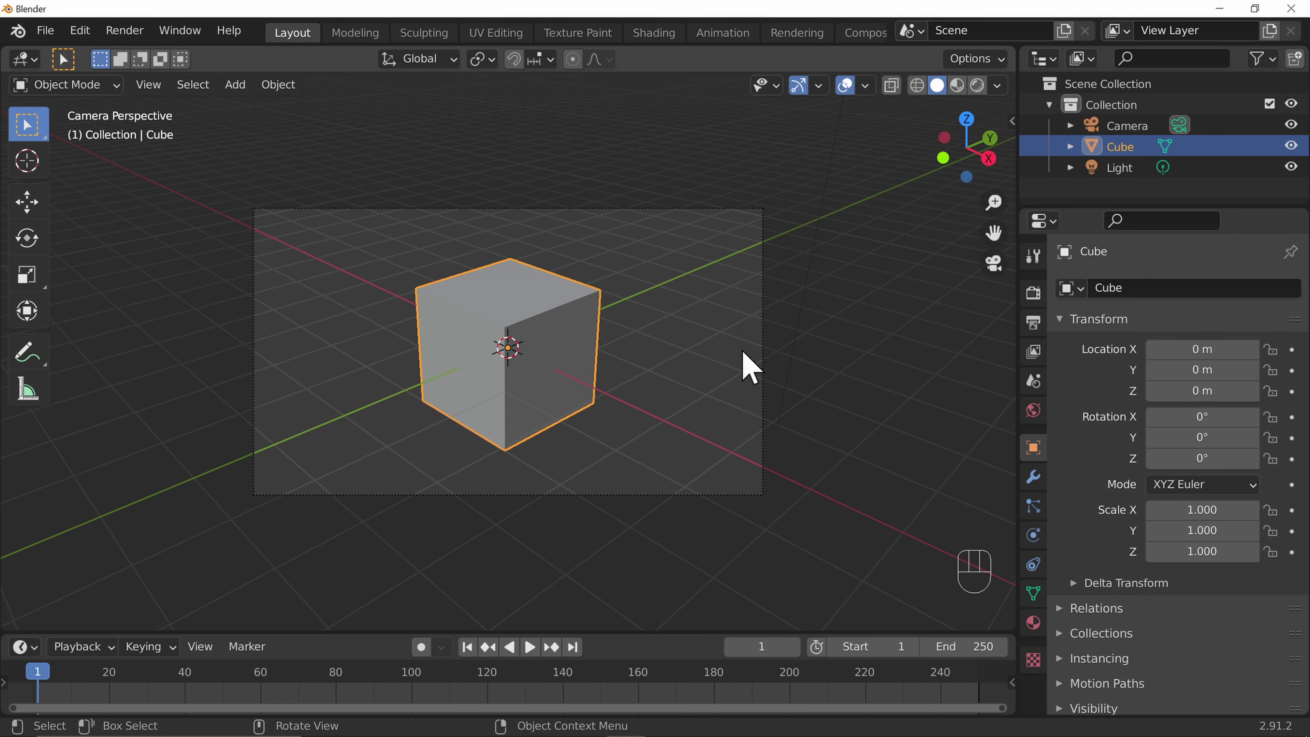
middle_drag(748, 384, 855, 357)
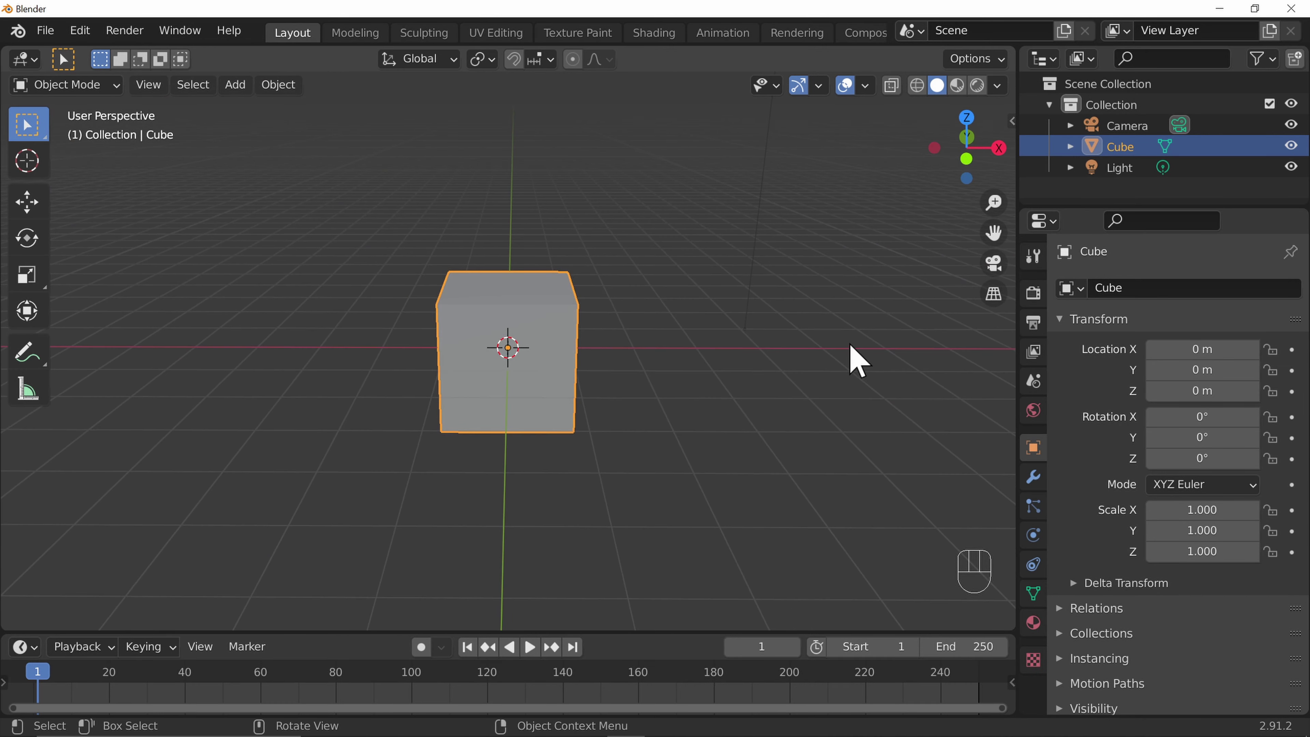
click(992, 263)
mouse_move(965, 161)
mouse_down()
mouse_move(1005, 85)
mouse_move(941, 137)
mouse_move(964, 147)
mouse_up()
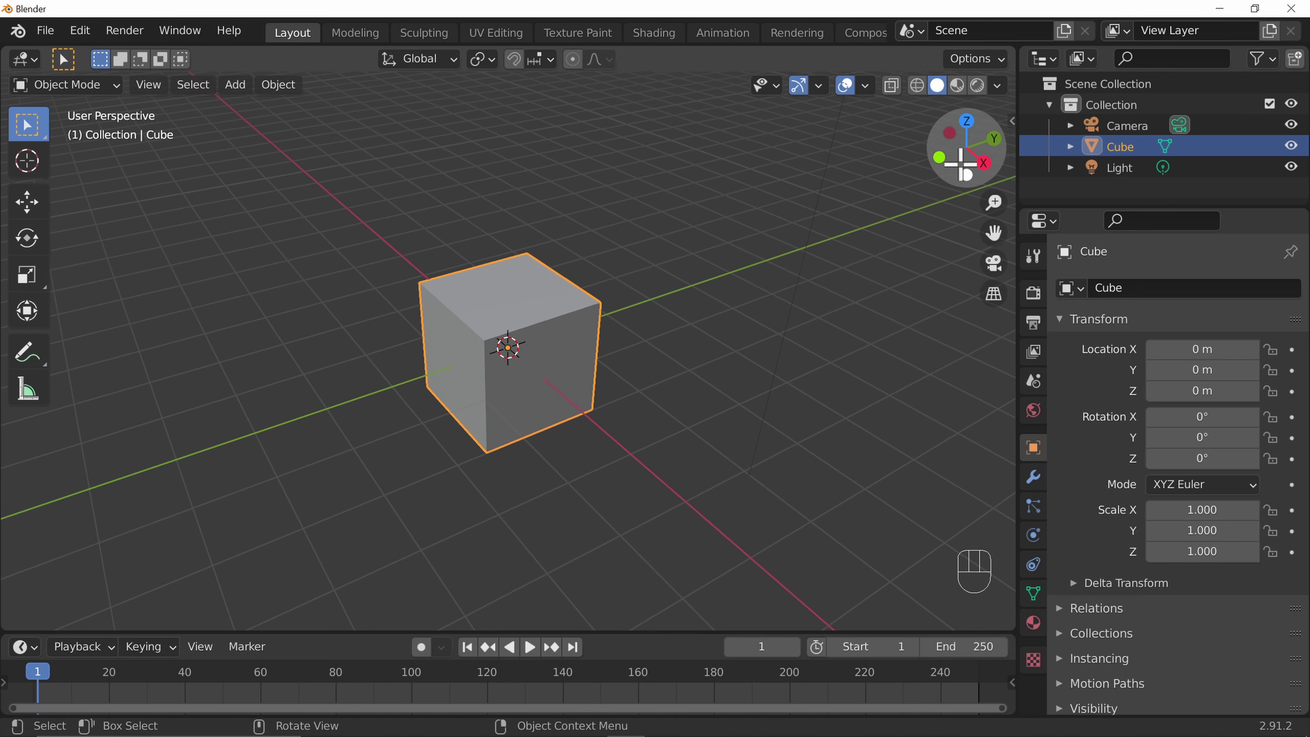
Step: Compare the orthographic and perspective projections of the cube, finishing in perspective
click(993, 294)
click(993, 294)
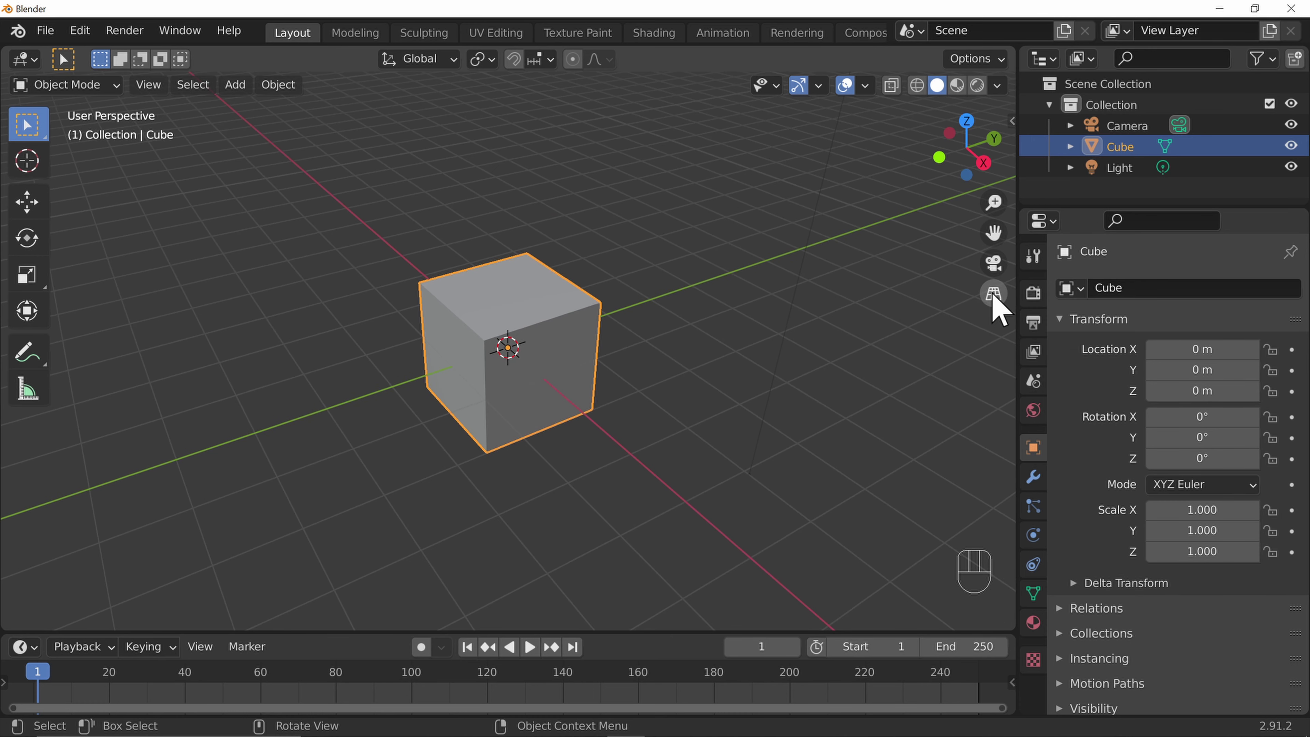
click(993, 294)
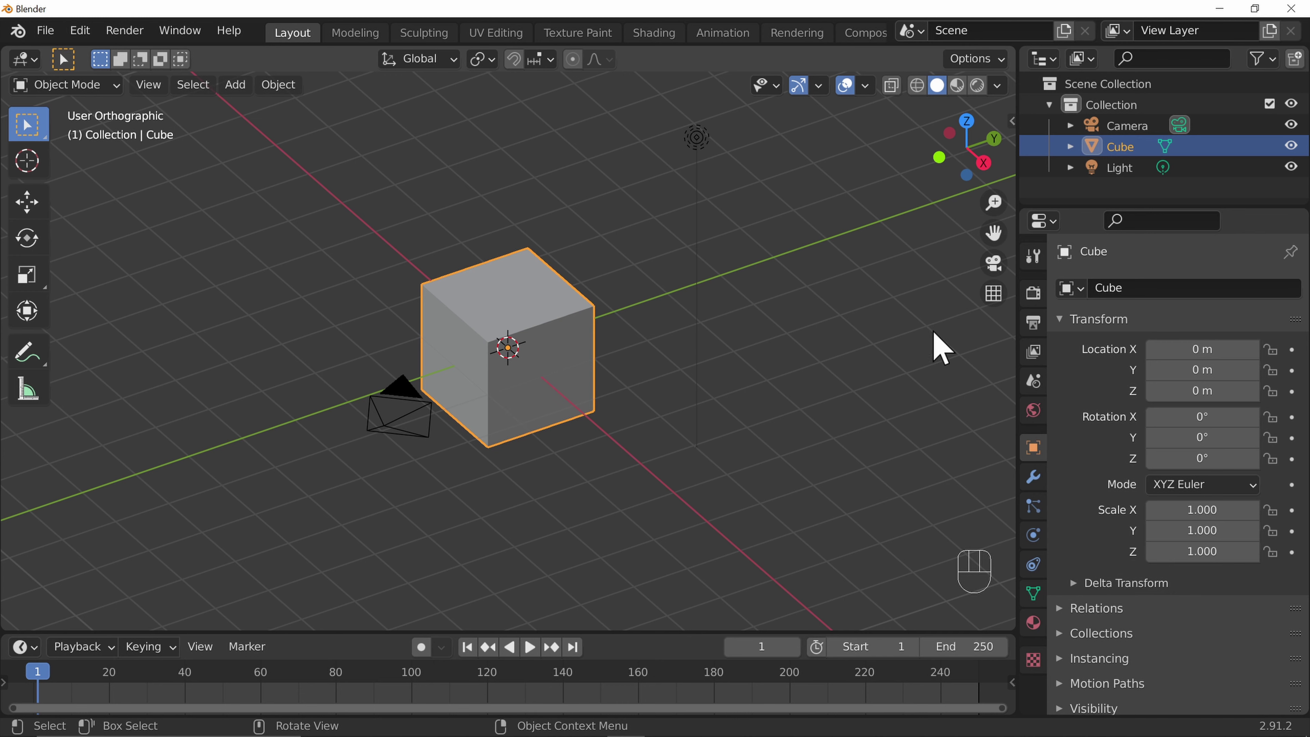
click(990, 297)
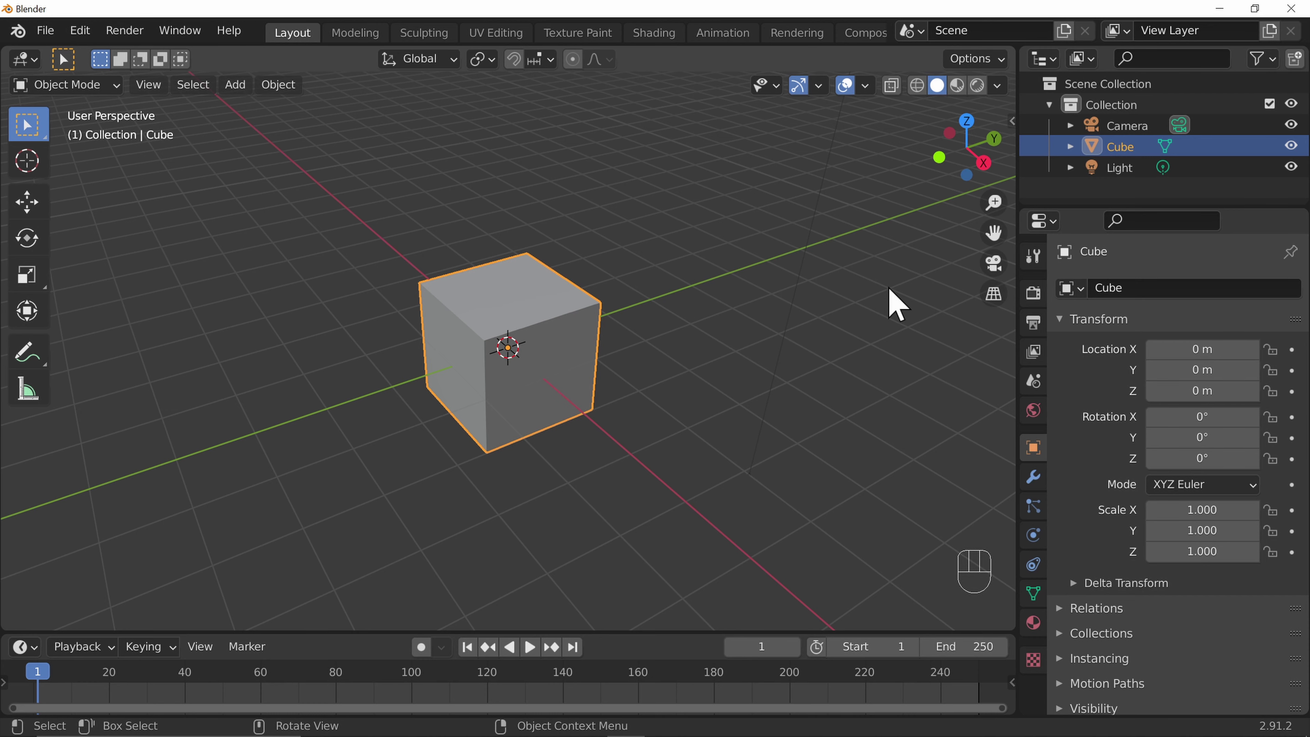
Step: Orbit the view and look at the cube from the preset Top and Bottom viewpoints
drag(962, 152, 989, 155)
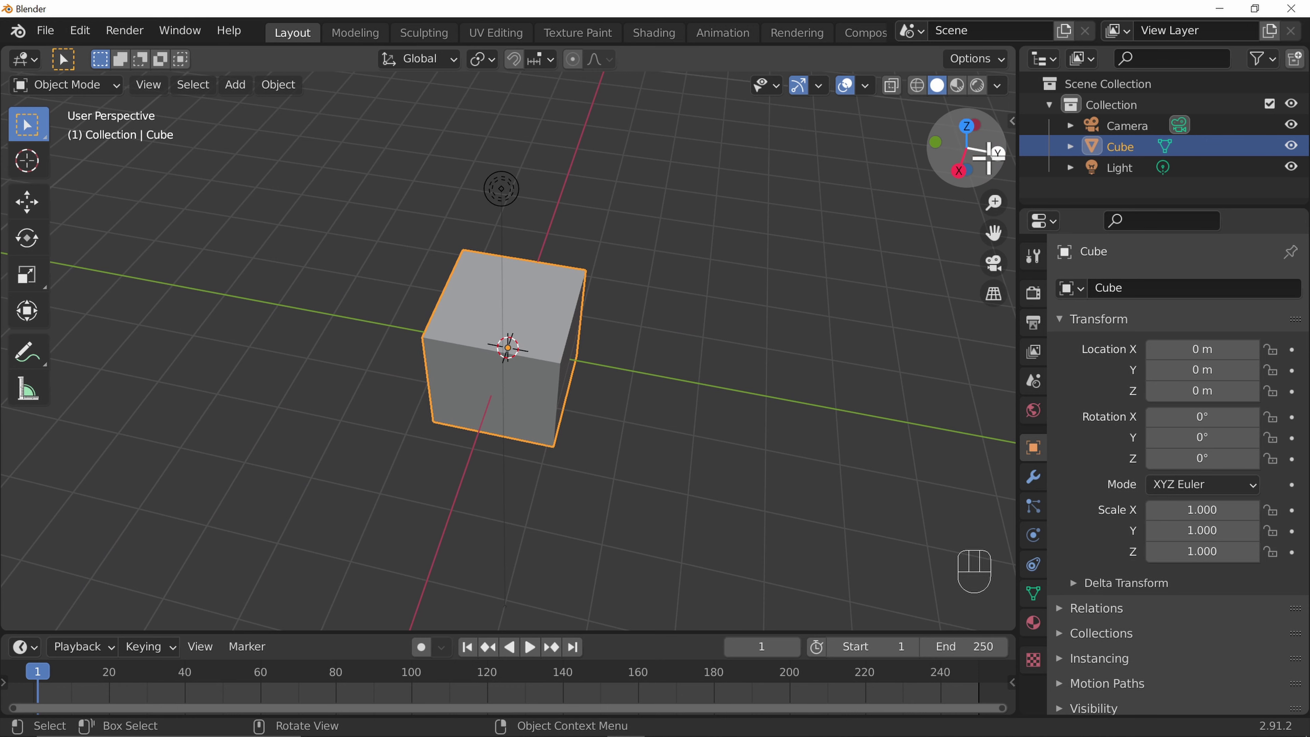
click(964, 123)
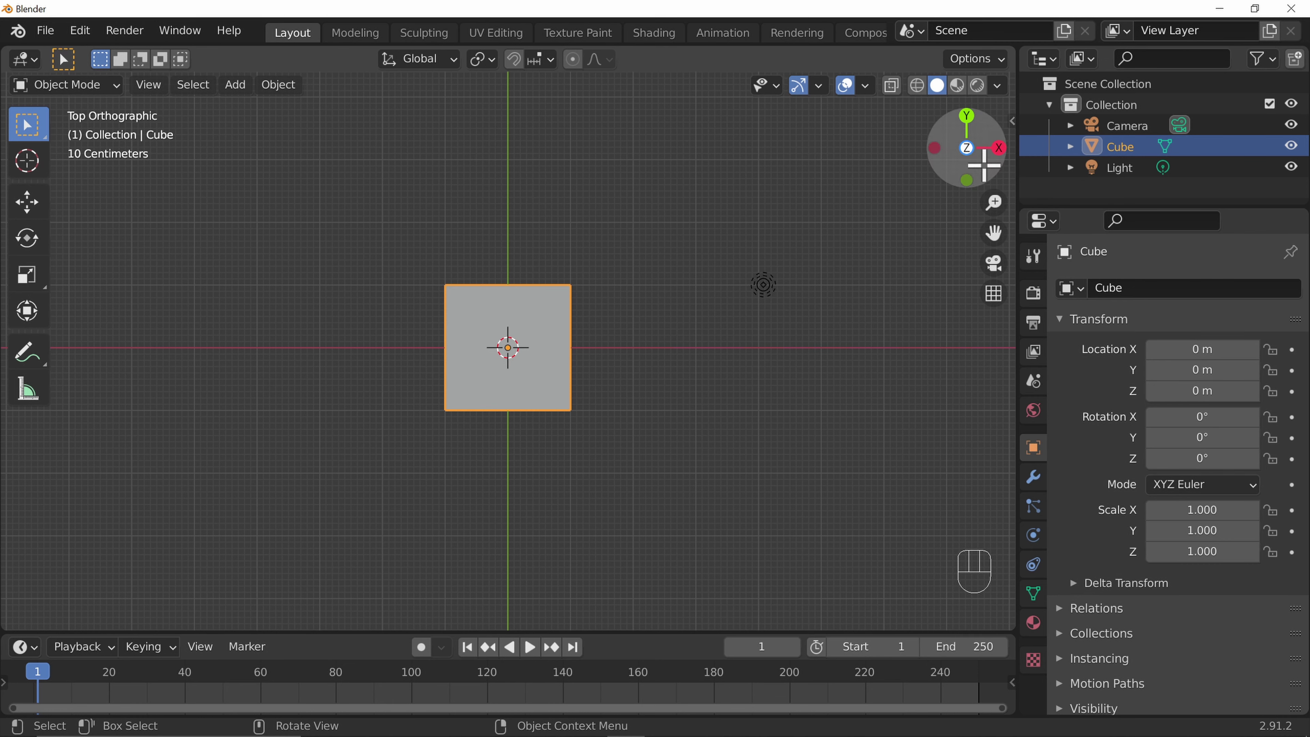
click(151, 86)
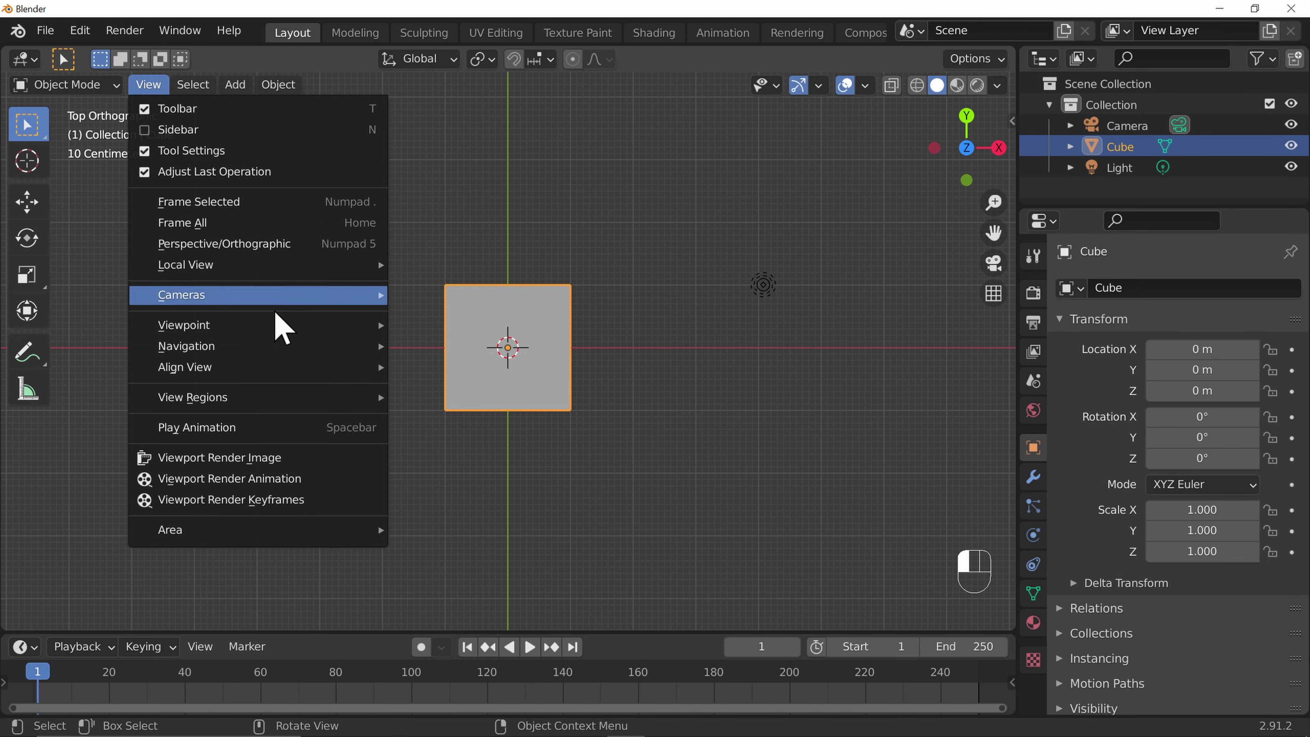
mouse_move(272, 325)
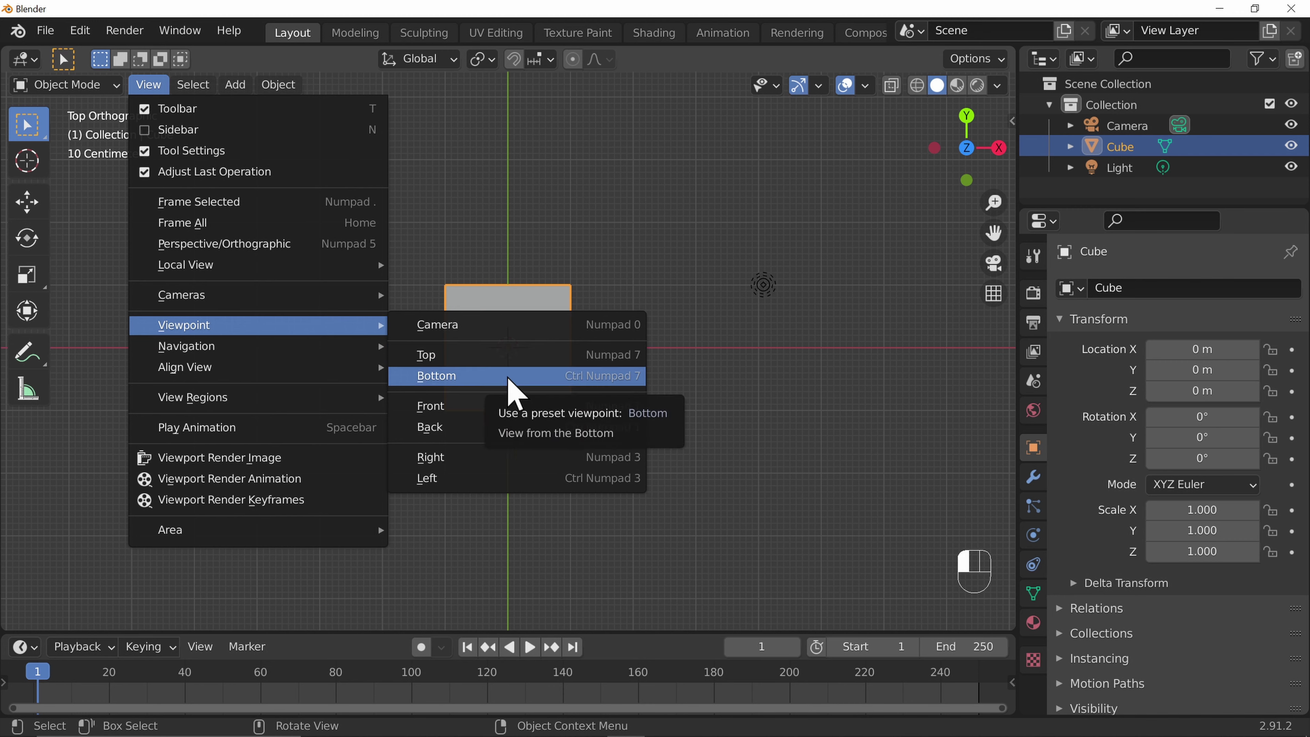
click(573, 356)
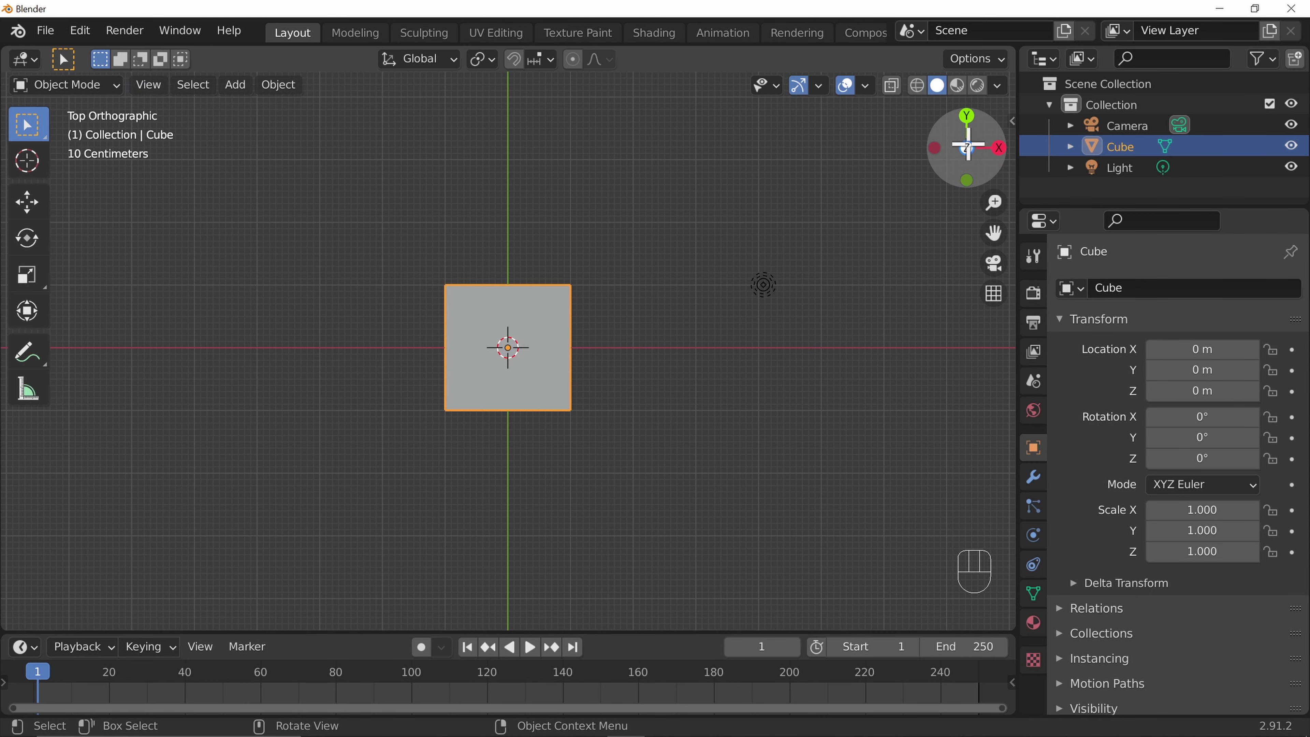
click(966, 145)
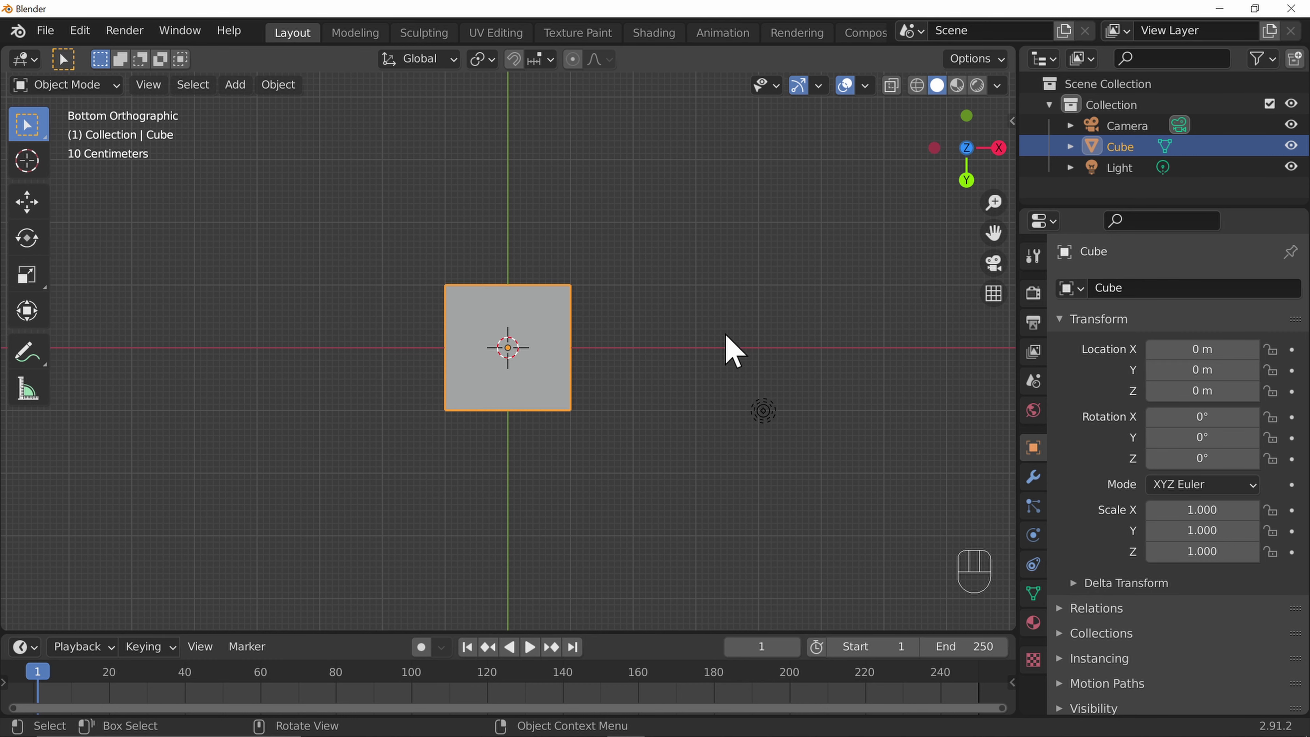
Step: Look at the cube from the preset Front, Right and Top viewpoints, with incremental orbits and a projection switch between them
key(KP_1)
key(KP_2)
key(KP_3)
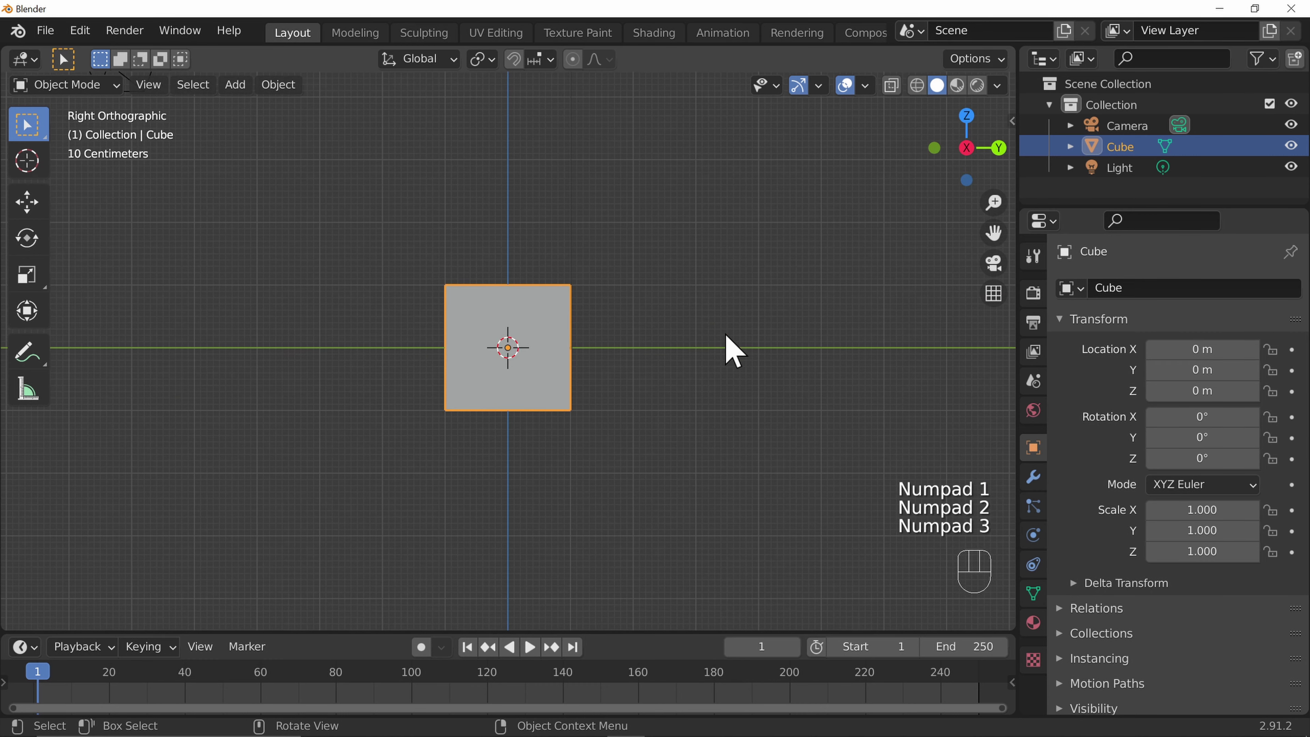
key(KP_4)
key(KP_5)
key(KP_6)
key(KP_7)
key(KP_8)
key(KP_9)
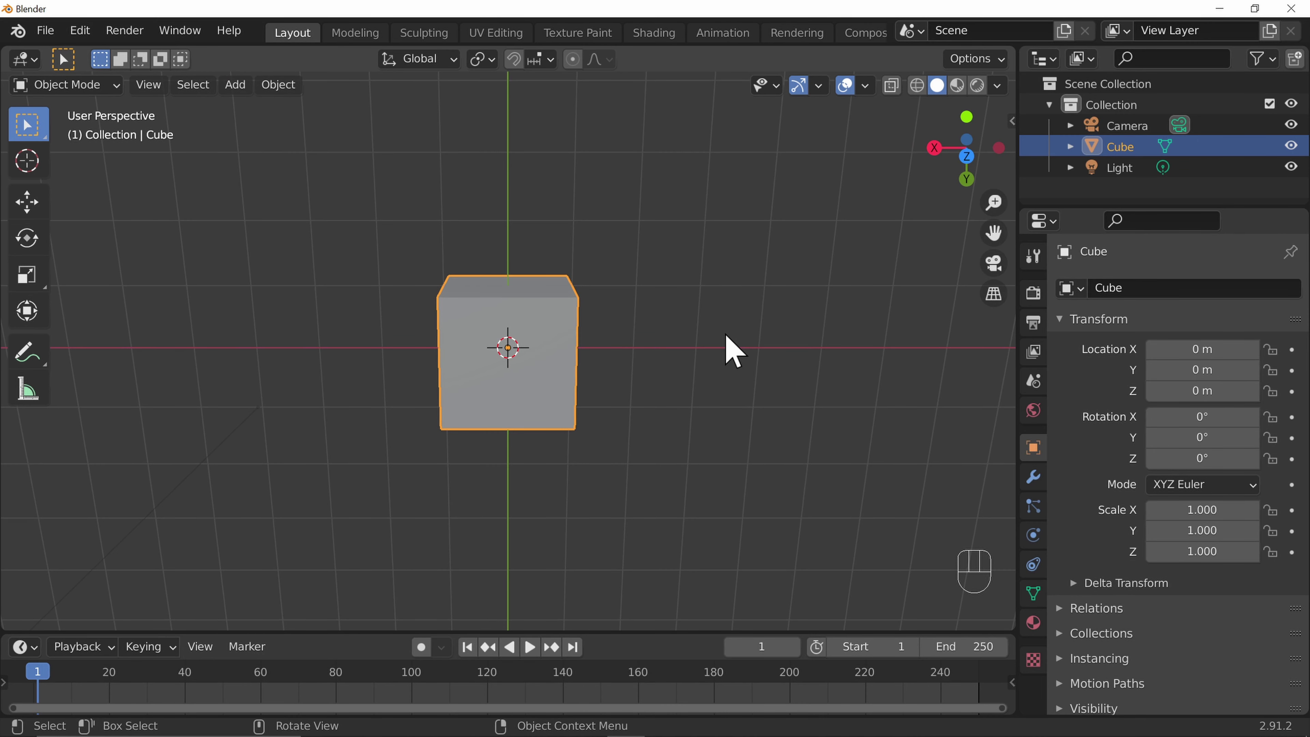
Step: Flip the view repeatedly between opposite sides of the cube
key(KP_9)
key(KP_9)
key(KP_9)
key(KP_9)
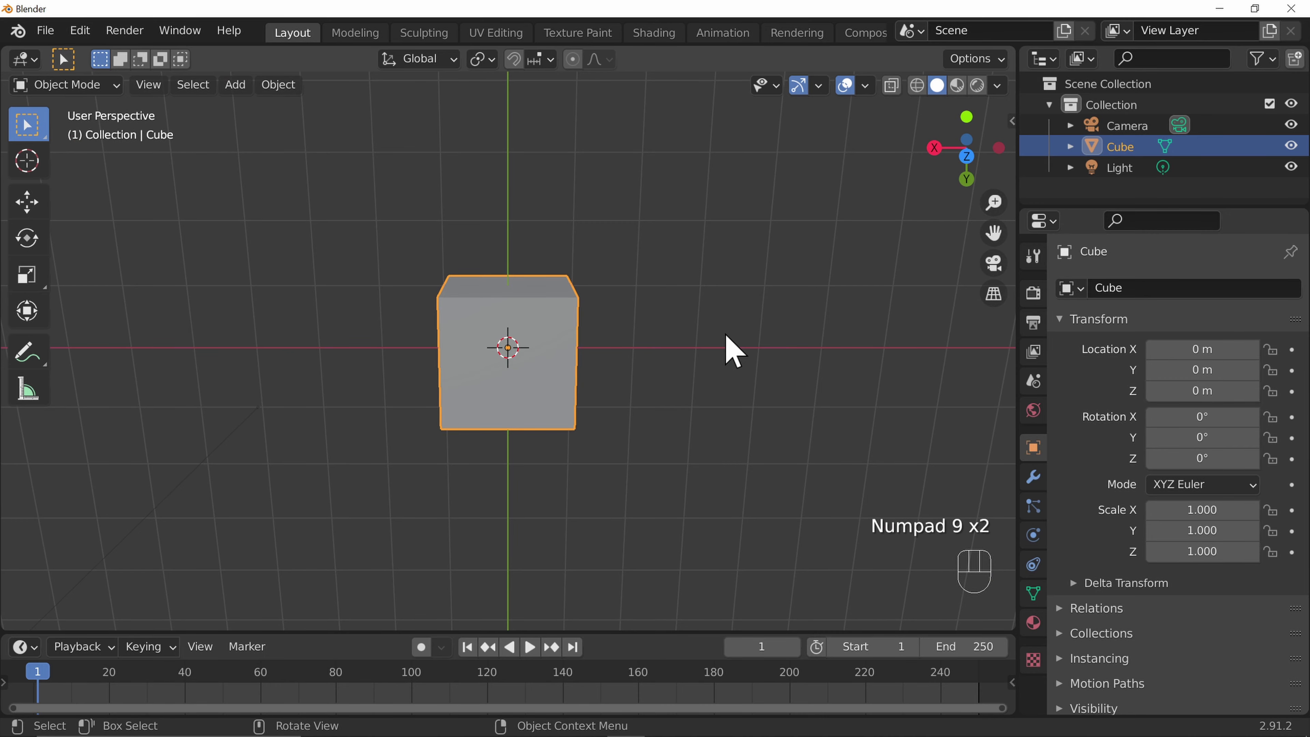
key(KP_9)
Step: Orbit the view around the cube to the right in repeated fixed increments
key(KP_6)
key(KP_6)
key(KP_6)
key(KP_6)
key(KP_6)
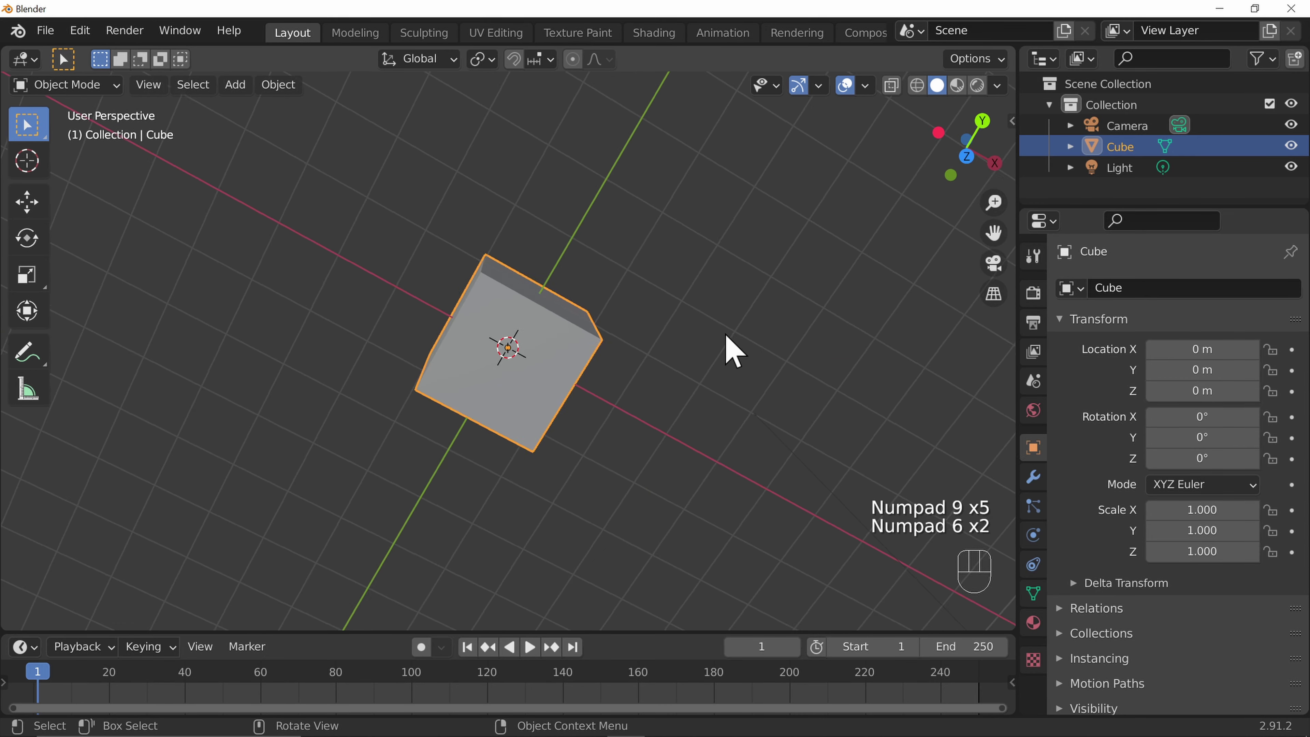
key(KP_6)
key(KP_6)
key(KP_6)
key(KP_6)
key(KP_6)
key(KP_6)
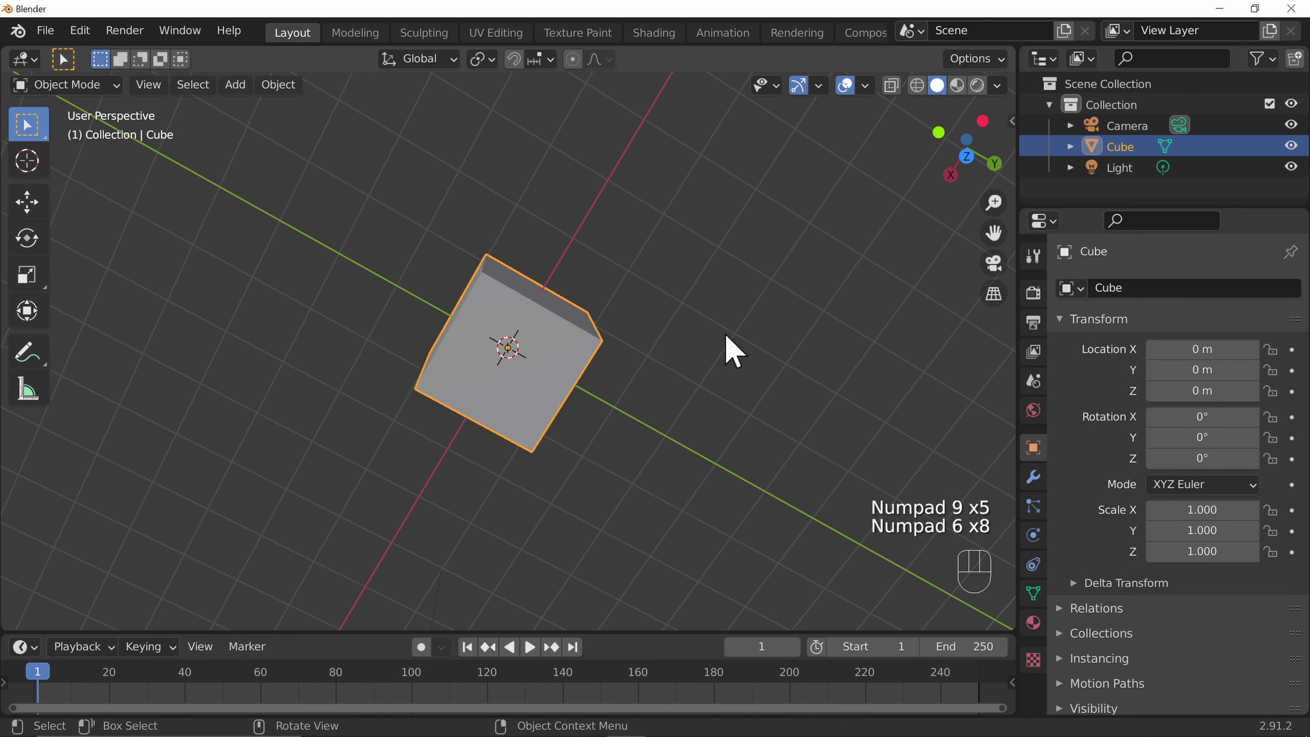
key(KP_6)
key(KP_6)
key(KP_6)
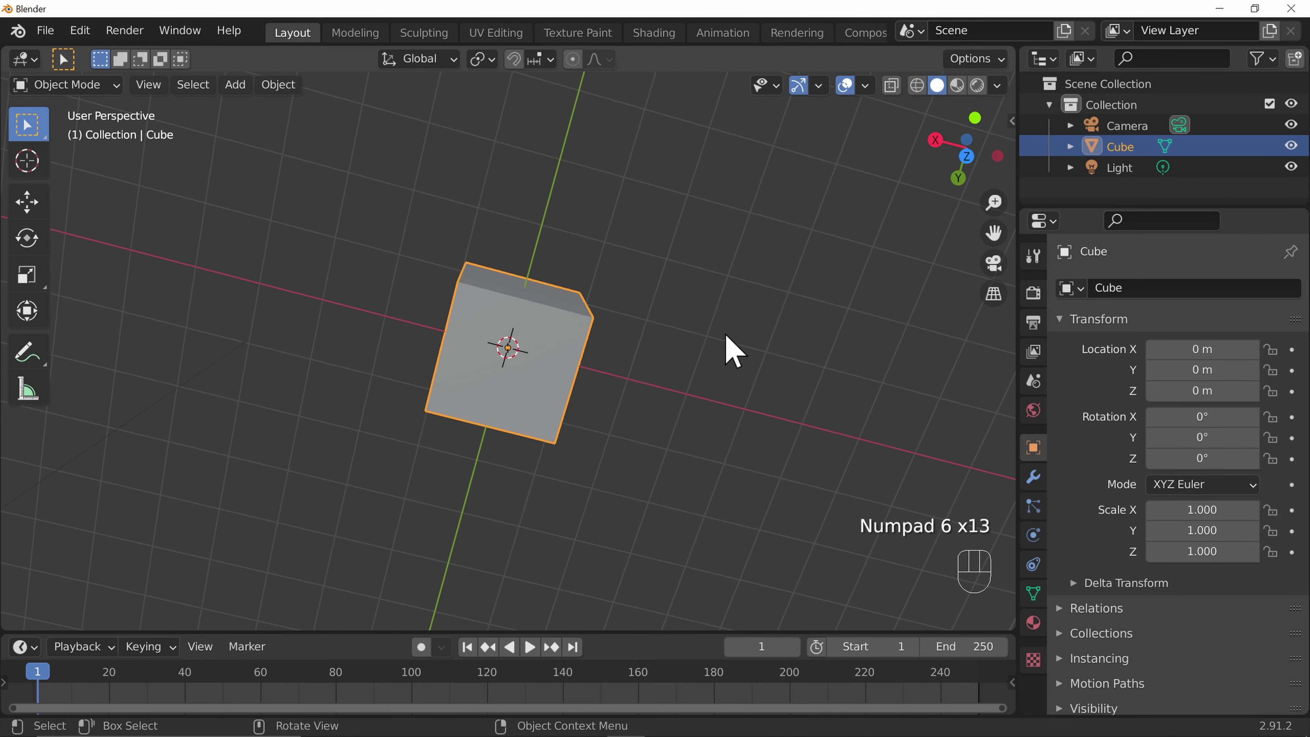
Step: Toggle the rotated view repeatedly between perspective and orthographic projection, finishing in orthographic
key(KP_5)
key(KP_5)
key(KP_5)
key(KP_5)
key(KP_5)
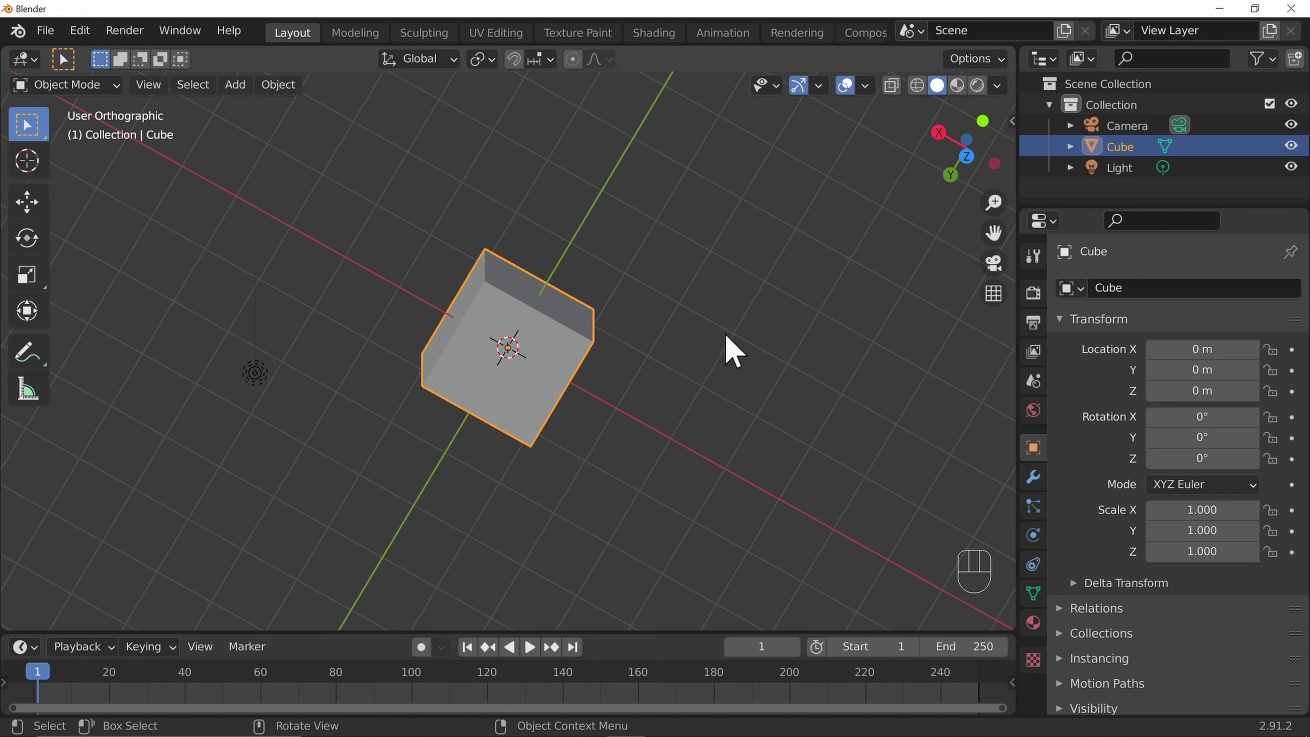
Step: Frame the selected cube, switch the view to perspective, and orbit and zoom out to see the whole cube
key(KP_Decimal)
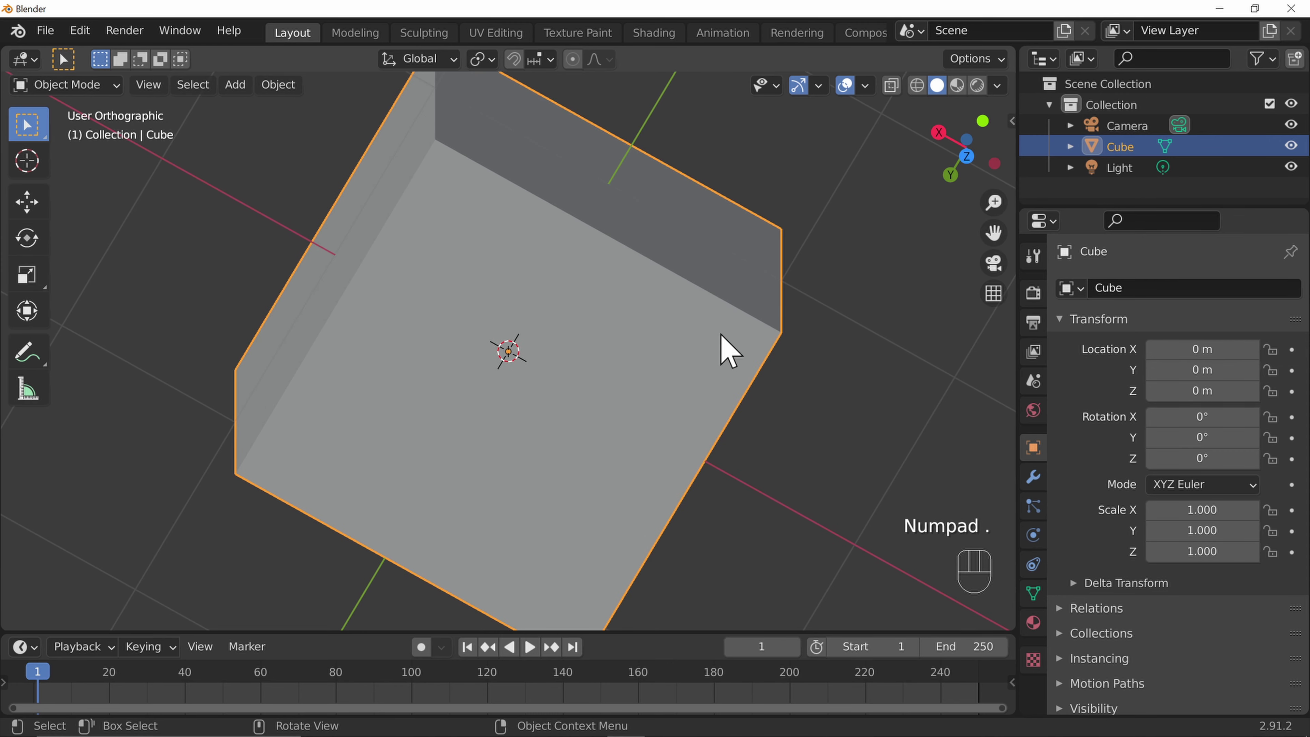
middle_drag(391, 243, 477, 459)
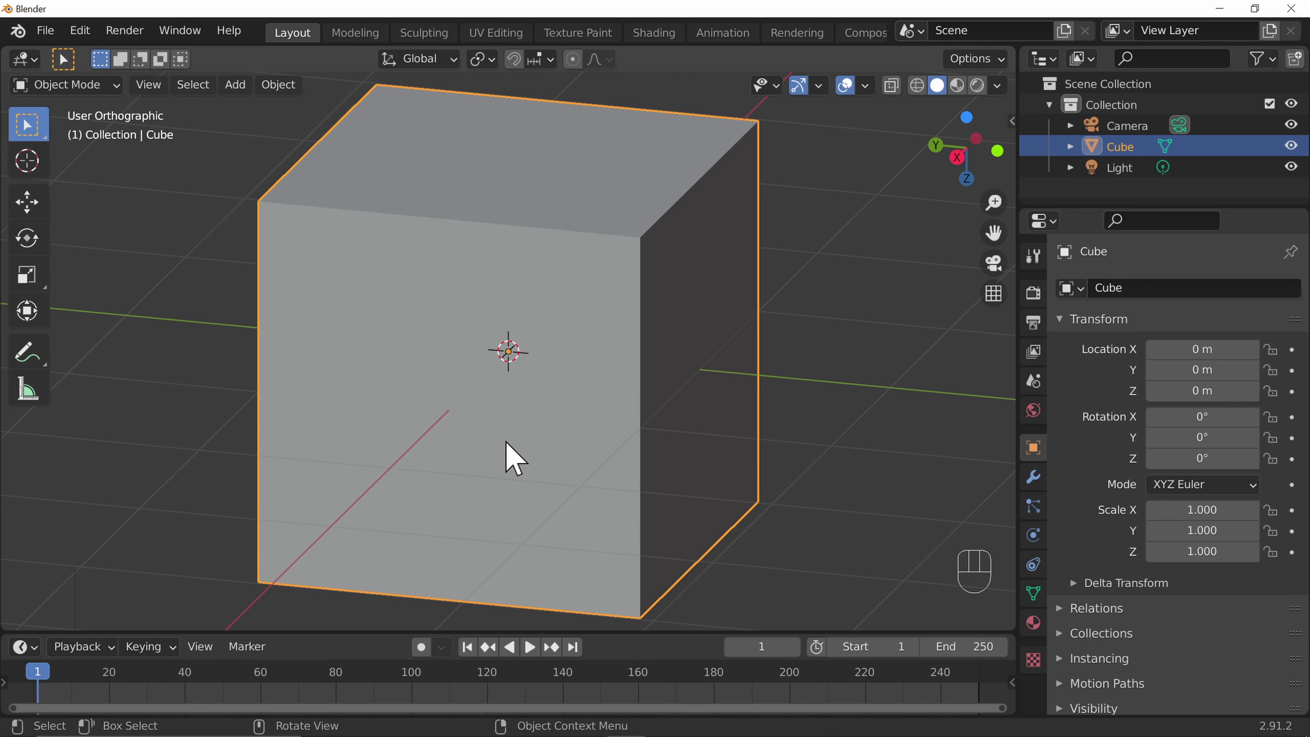
key(KP_5)
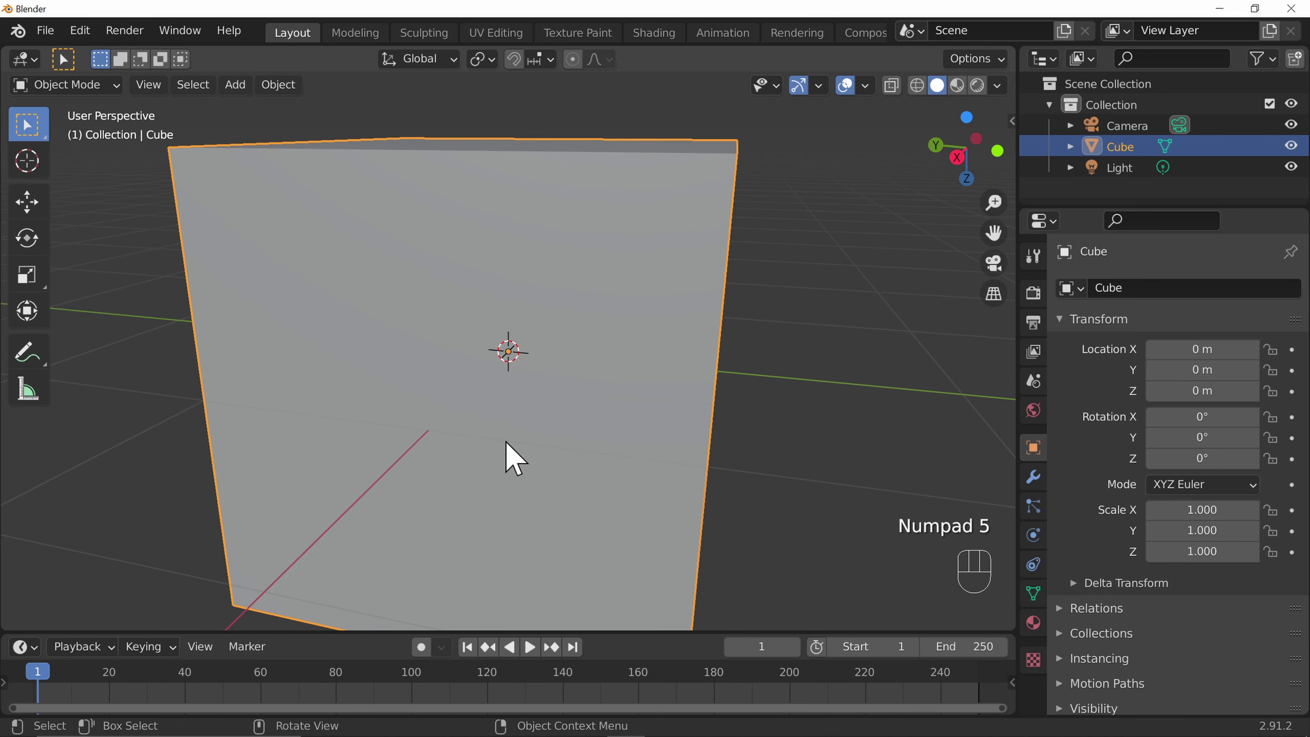
middle_drag(689, 375, 576, 421)
scroll(613, 411, down, 3)
scroll(617, 410, down, 2)
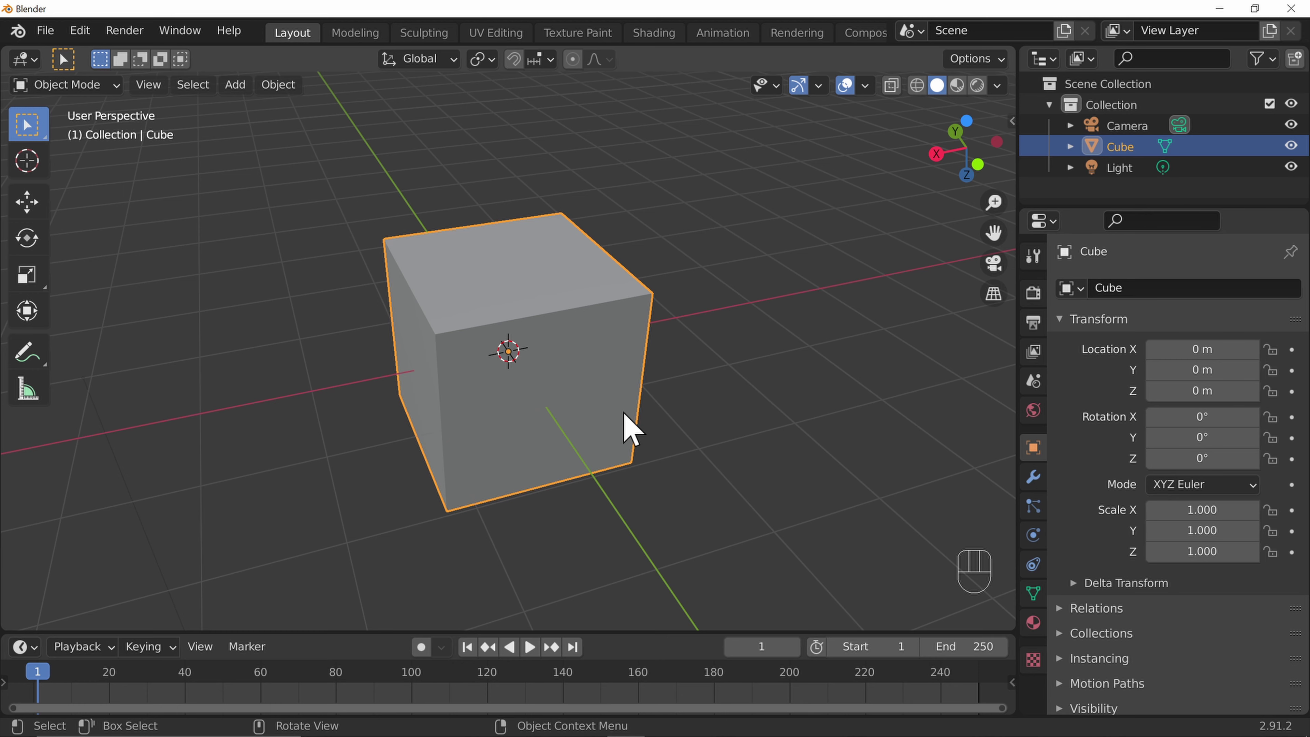
Step: View the cube from the preset Right viewpoint, then orbit and zoom out until the camera and light are in view
key(KP_4)
key(KP_3)
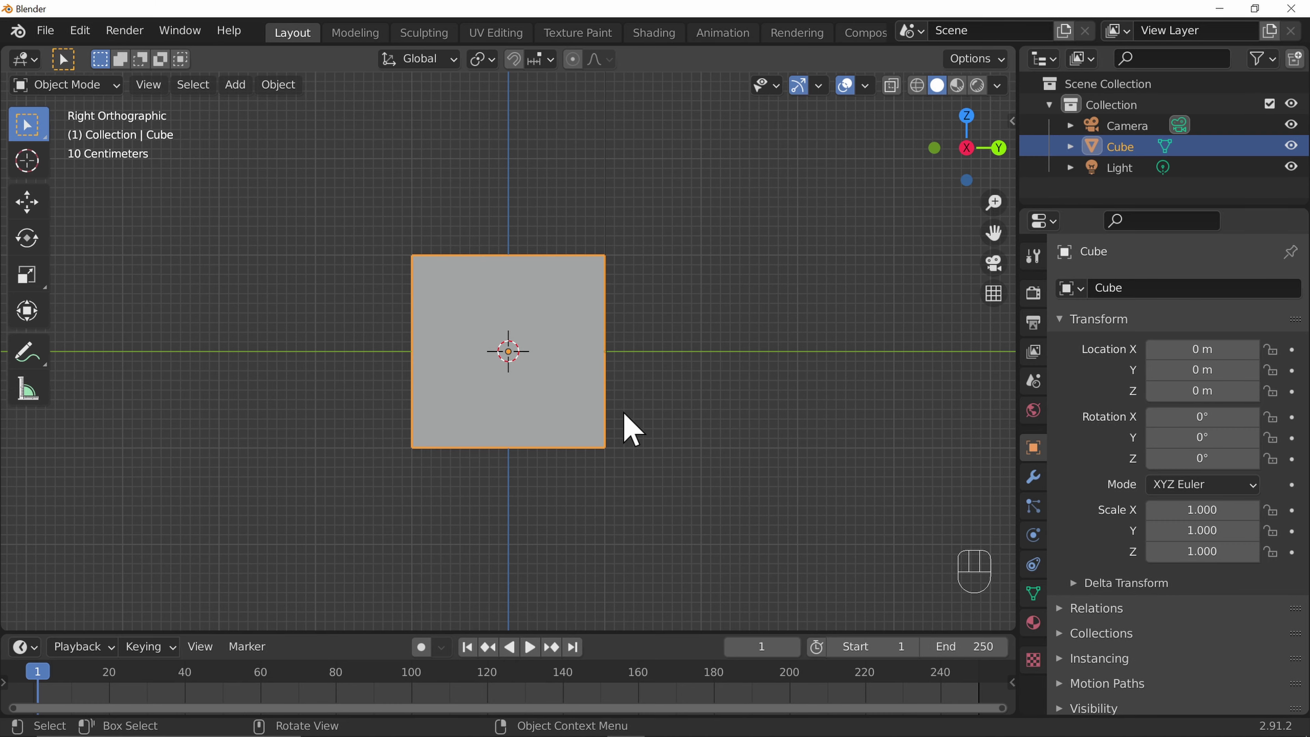
middle_drag(686, 344, 467, 421)
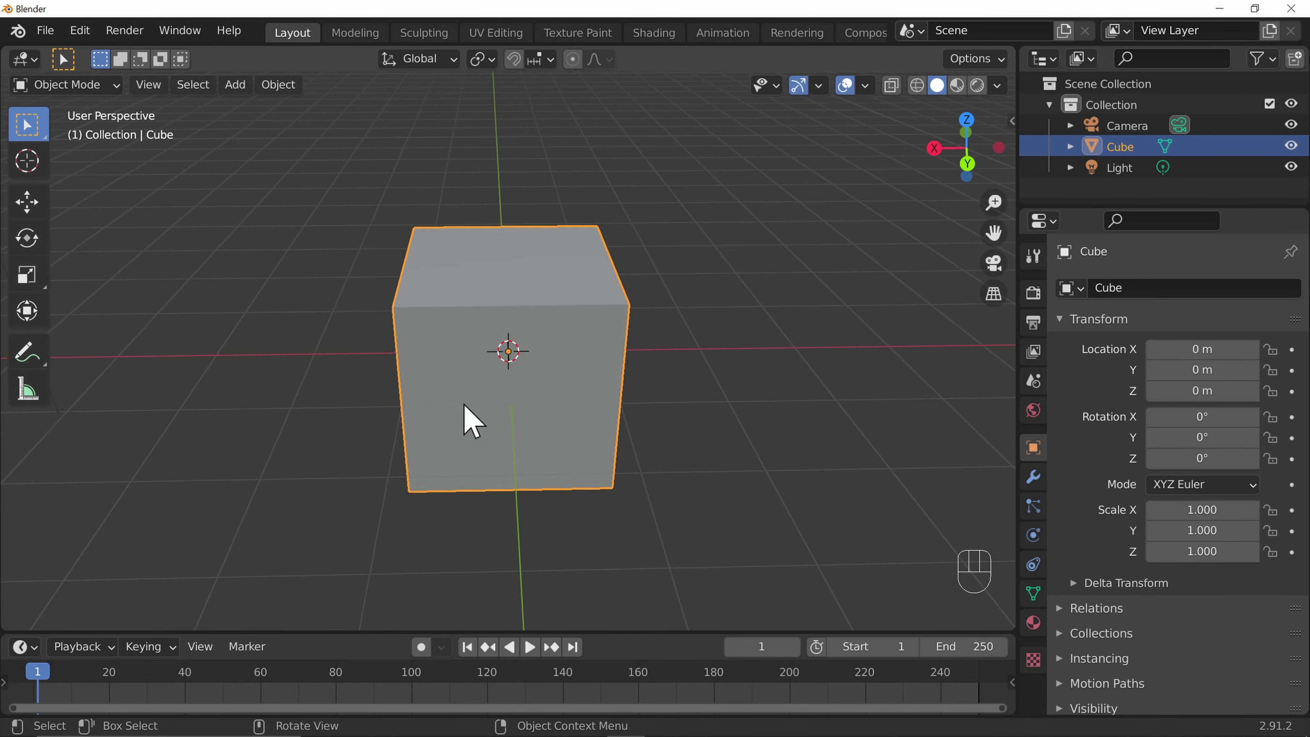
scroll(556, 419, down, 5)
middle_drag(555, 419, 641, 415)
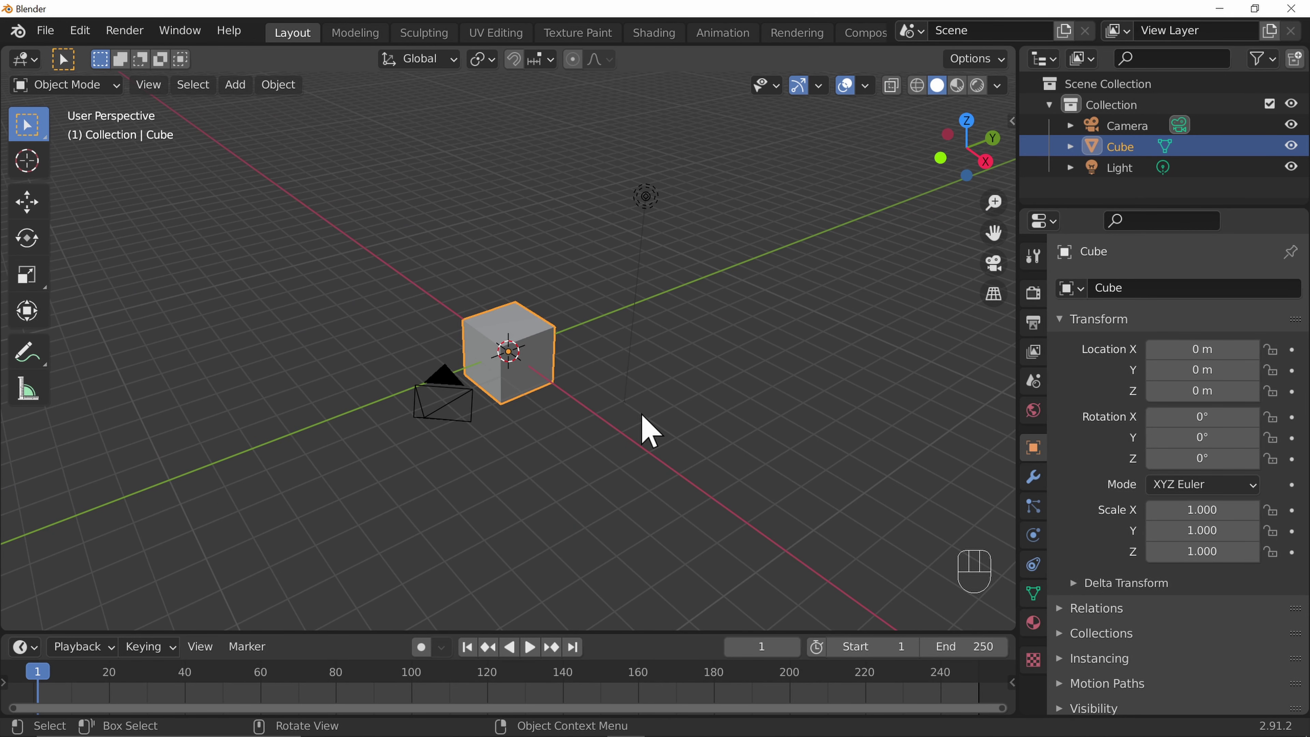
Step: Pan the view across the scene, then zoom smoothly in towards the cube and back out
key(shift)
shift+middle_drag(695, 433, 648, 443)
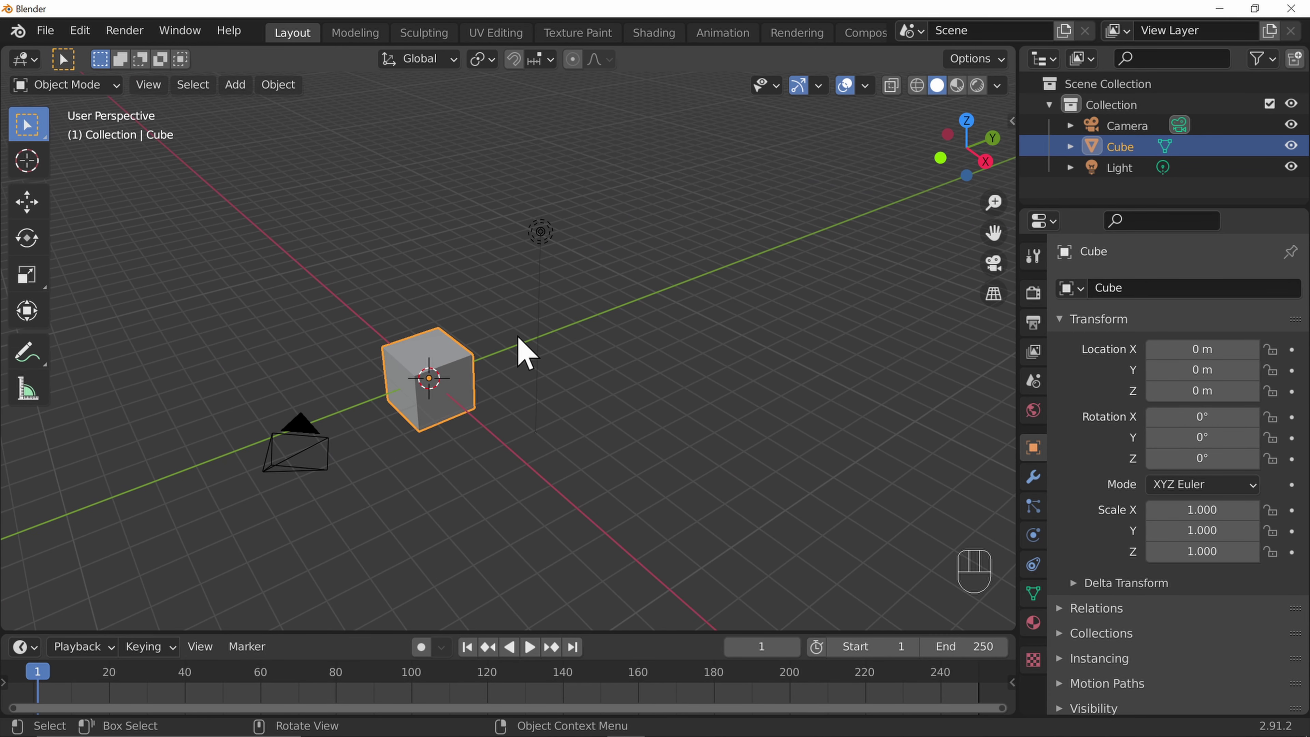
key(ctrl)
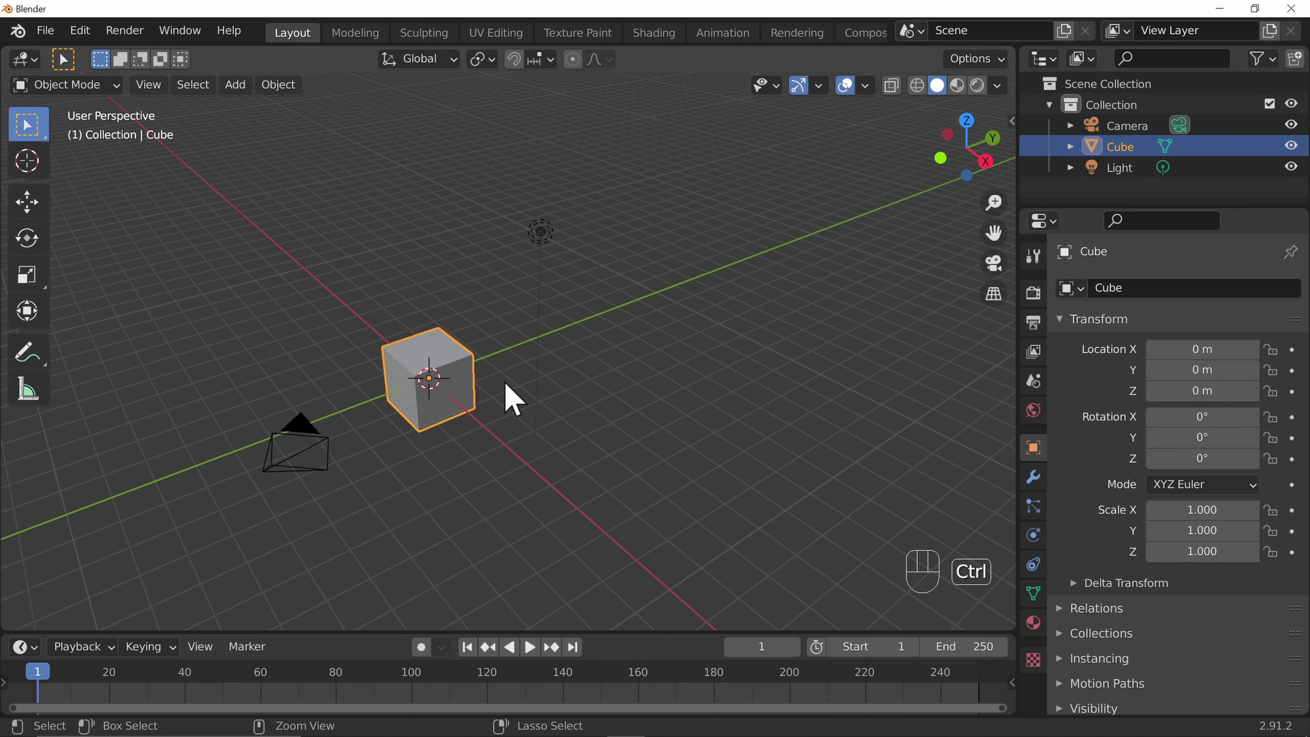
ctrl+middle_drag(508, 397, 573, 403)
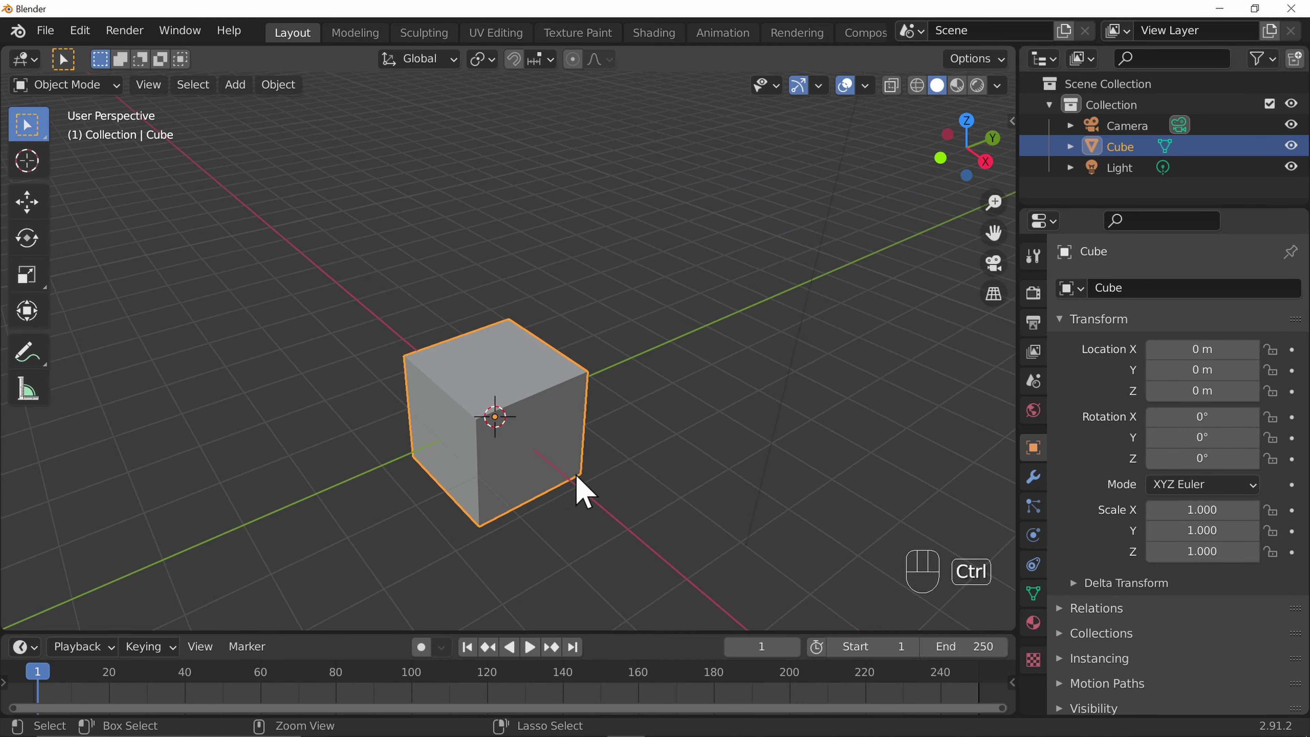
ctrl+middle_drag(578, 480, 619, 577)
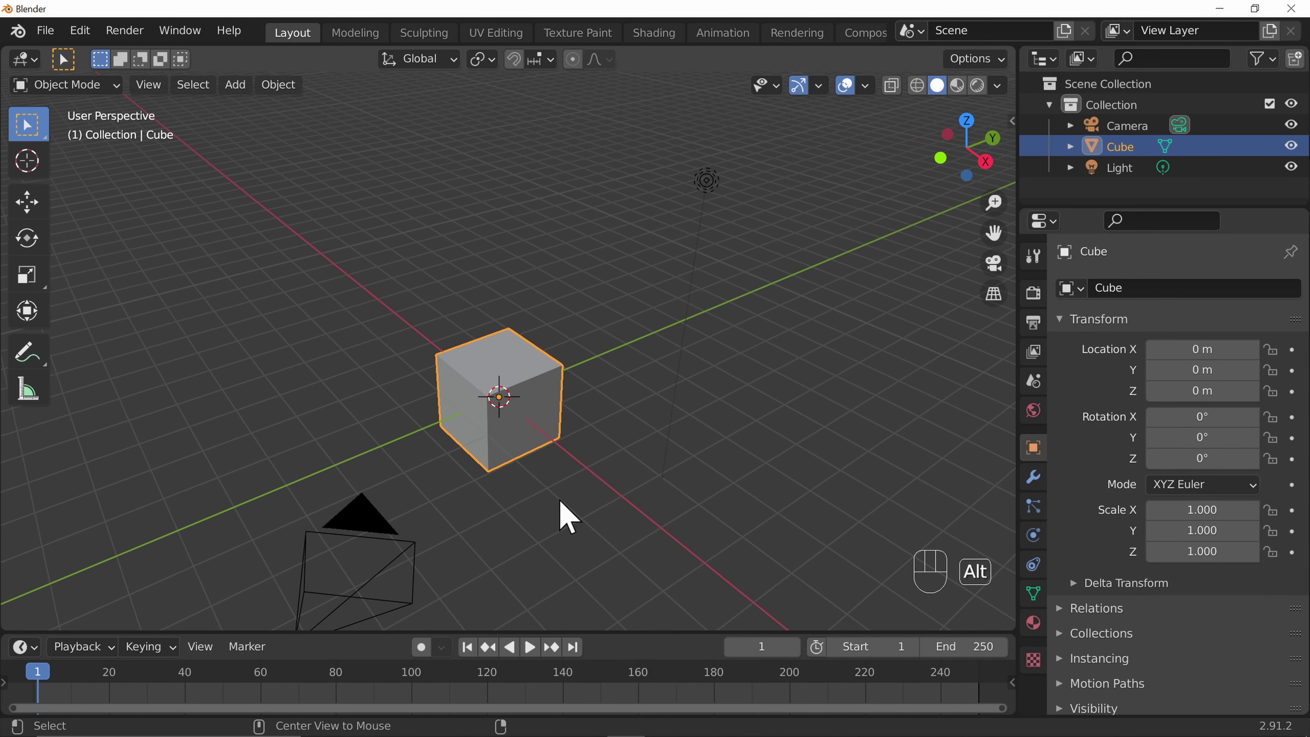
Step: Snap the orbiting view to axis-aligned viewpoints such as Bottom and Front, then orbit freely back to a perspective angle
alt+middle_drag(564, 430, 611, 379)
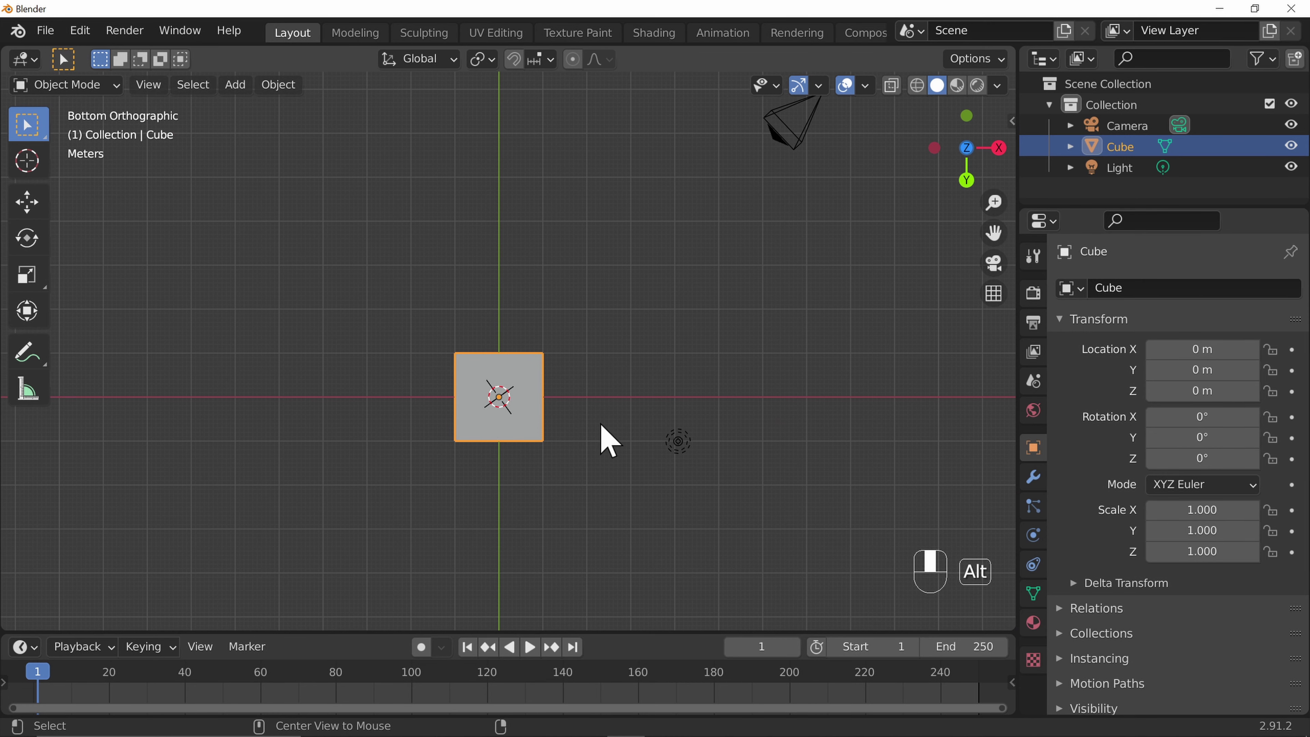
alt+middle_drag(605, 438, 683, 427)
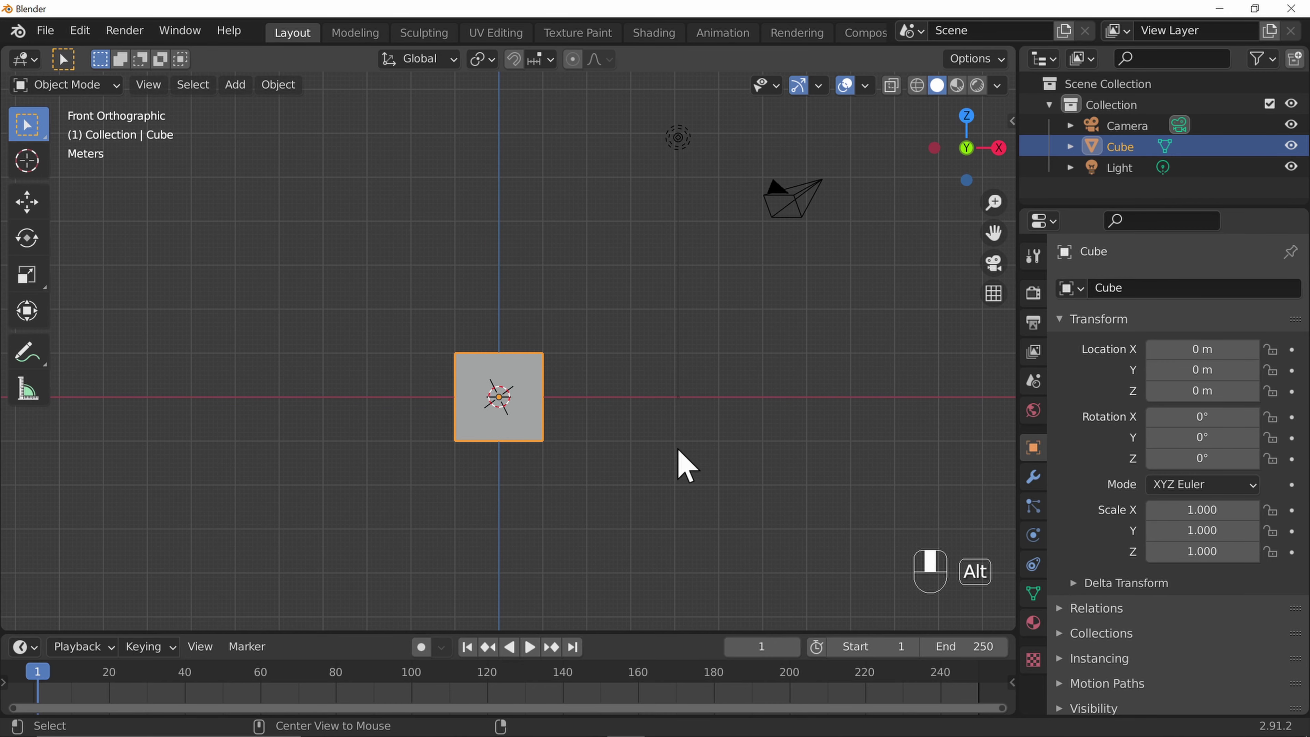
middle_drag(641, 372, 460, 427)
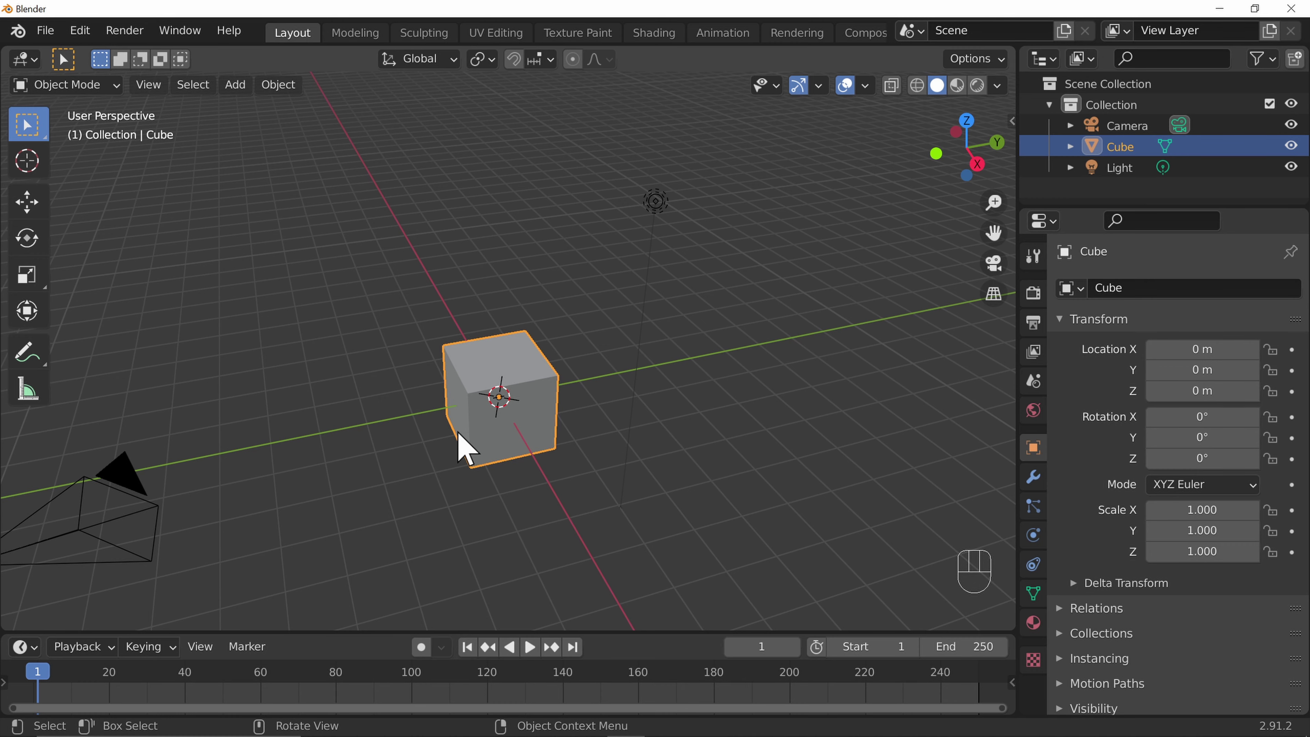
Step: Orbit around to another side of the cube at a low angle, and zoom in and back out
middle_drag(608, 433, 506, 468)
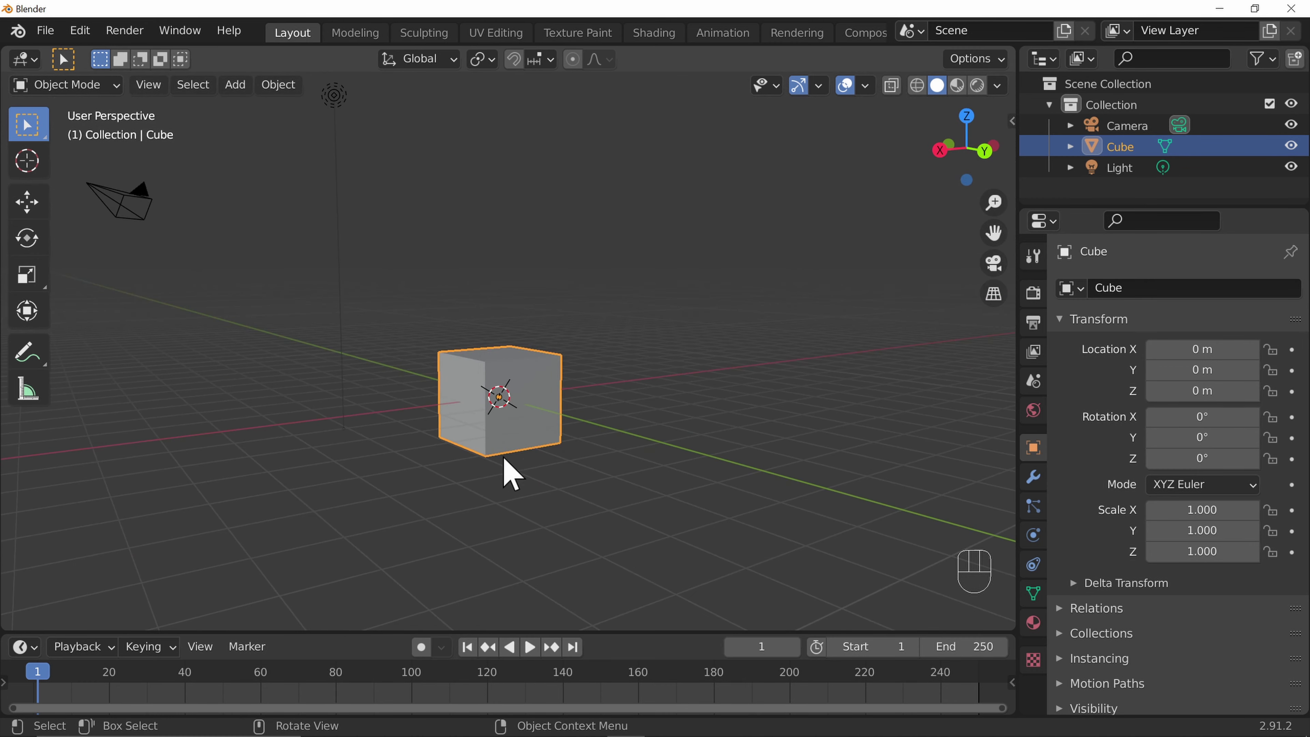
scroll(507, 477, up, 3)
scroll(506, 475, up, 2)
scroll(508, 459, down, 8)
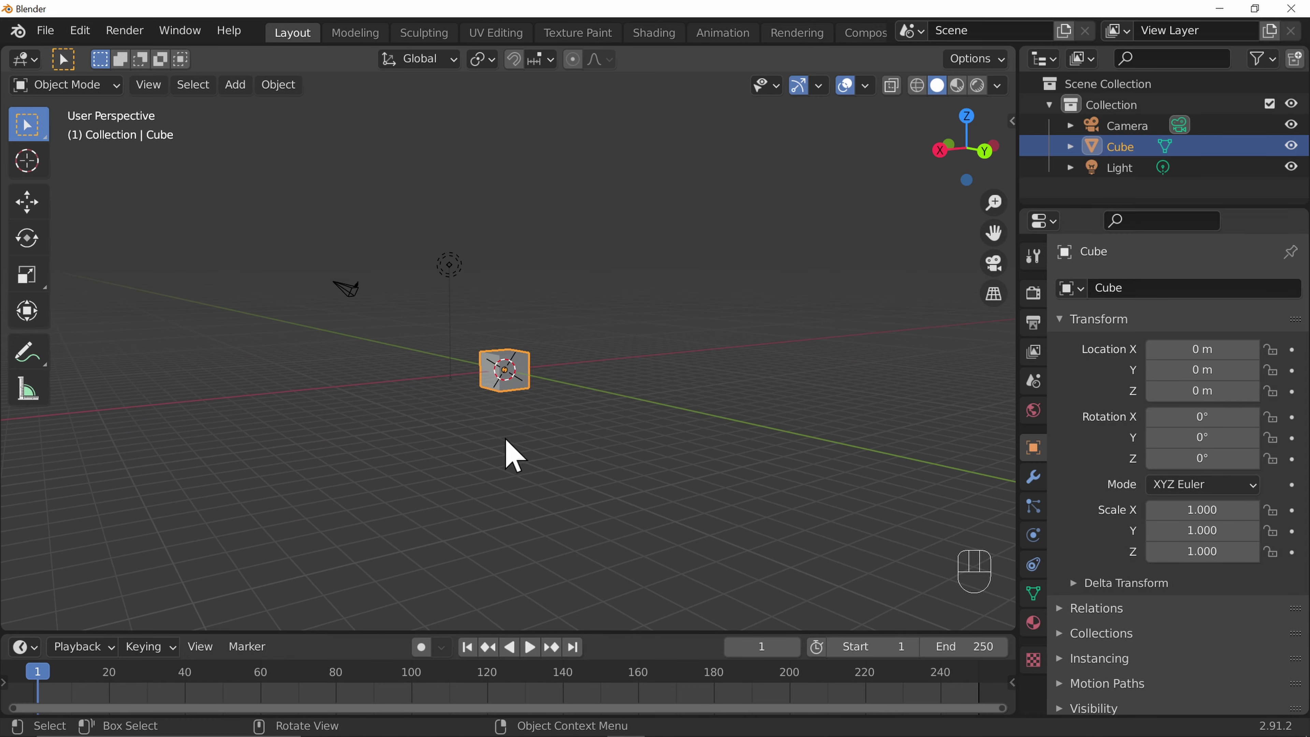
Step: Pan away until the cube is out of view, then frame the selected cube and zoom out
shift+middle_drag(153, 343, 814, 457)
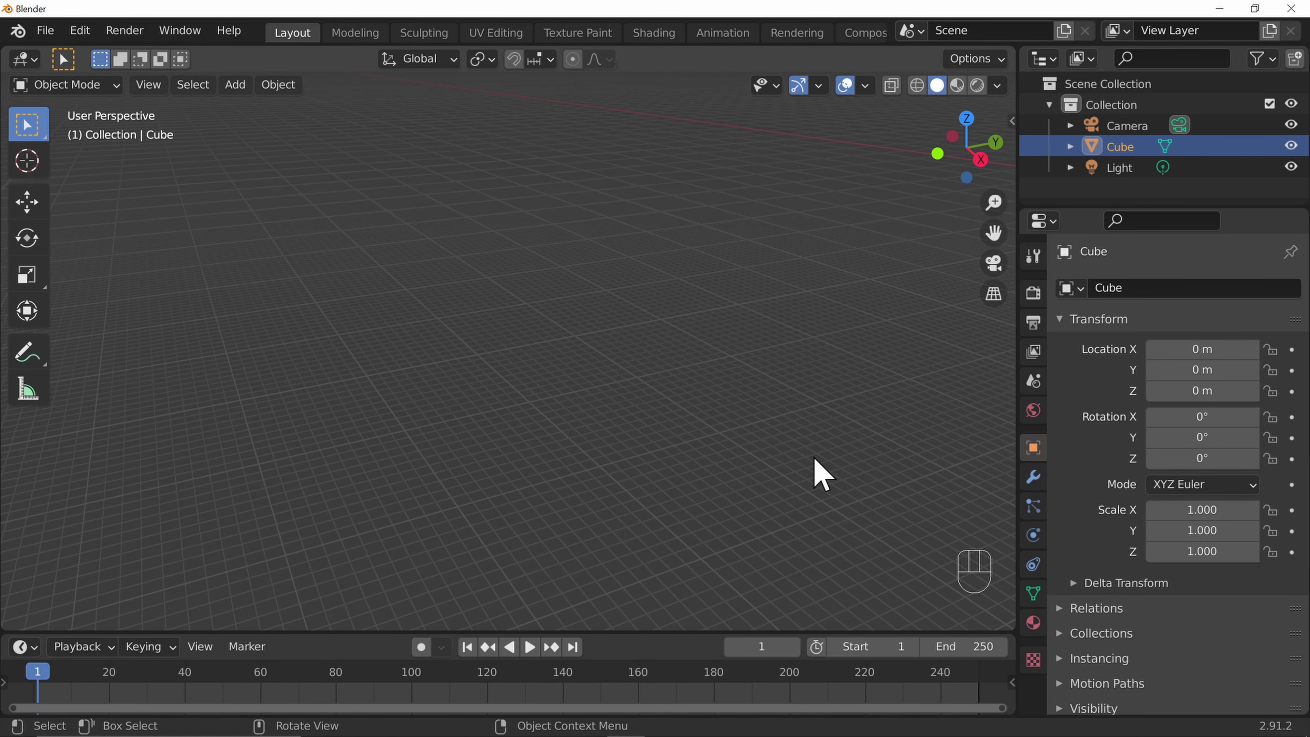
key(KP_Decimal)
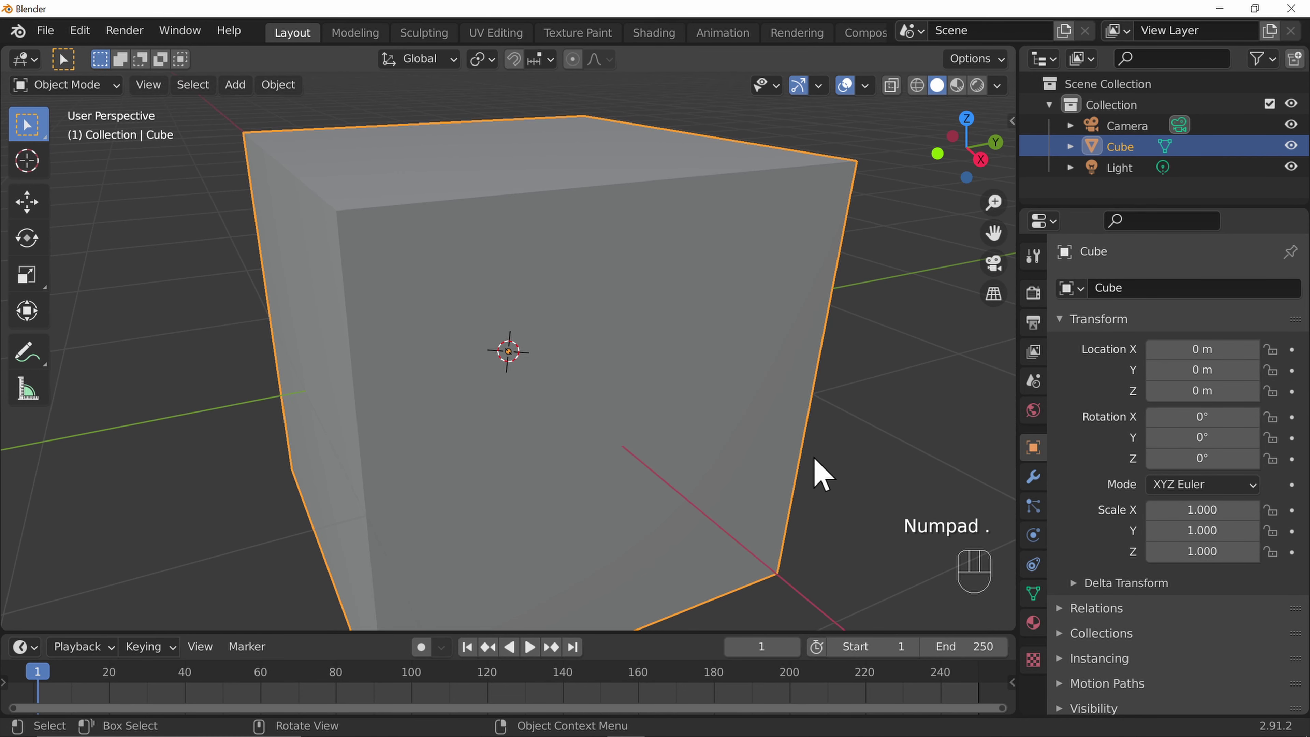
scroll(710, 447, down, 5)
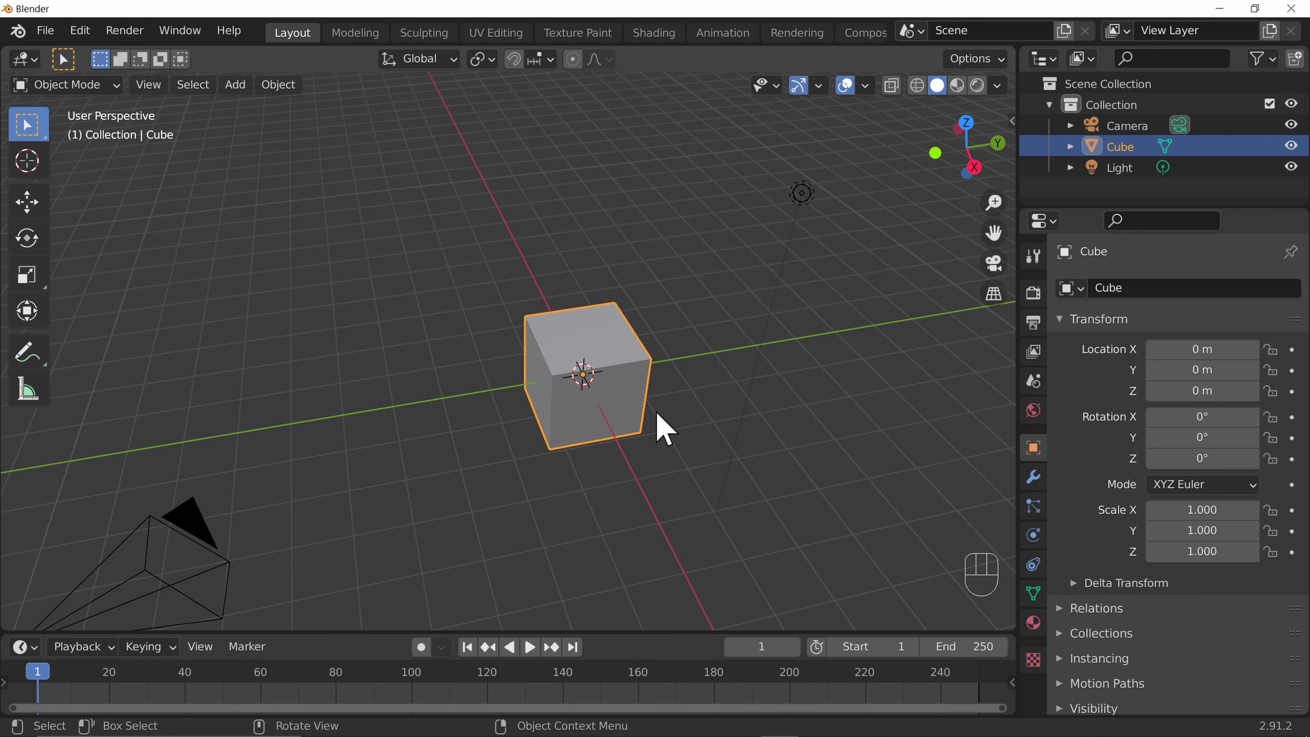
Step: Try walk navigation, moving the viewpoint forward, backward, to the left and up around the cube
key(shift+grave)
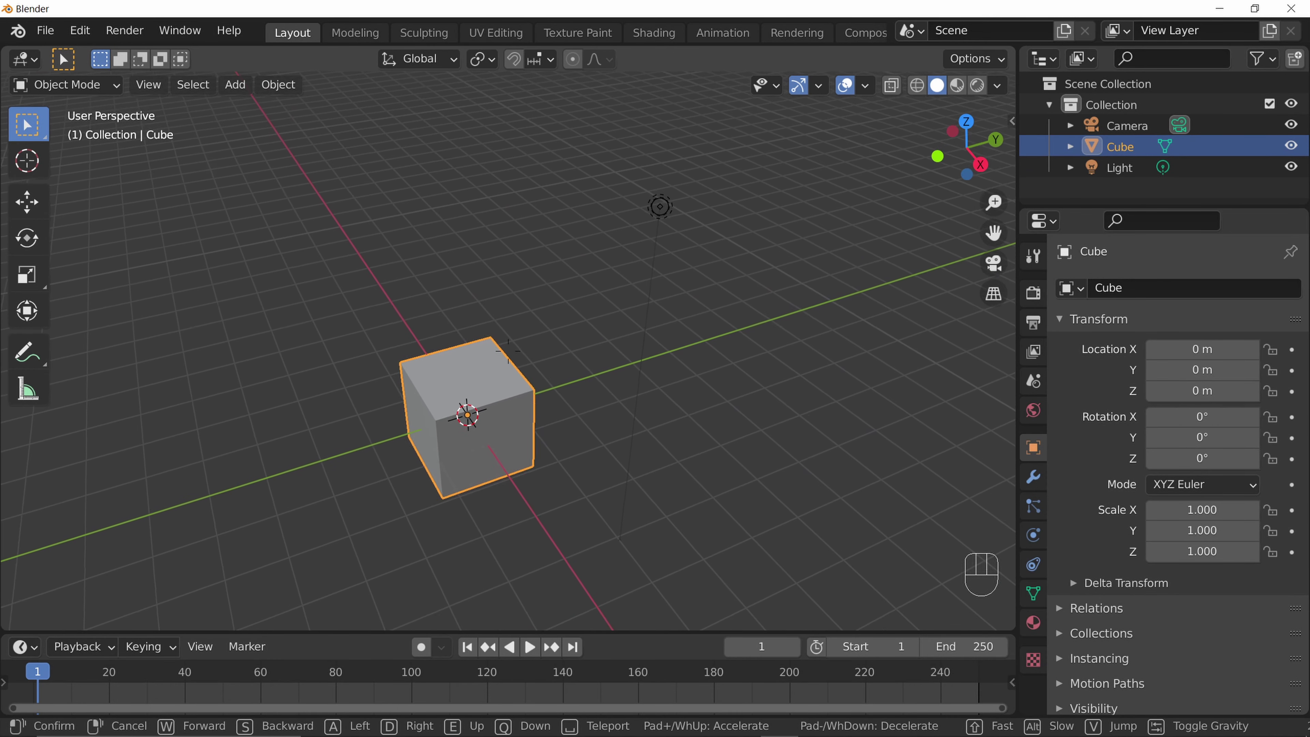
key(w)
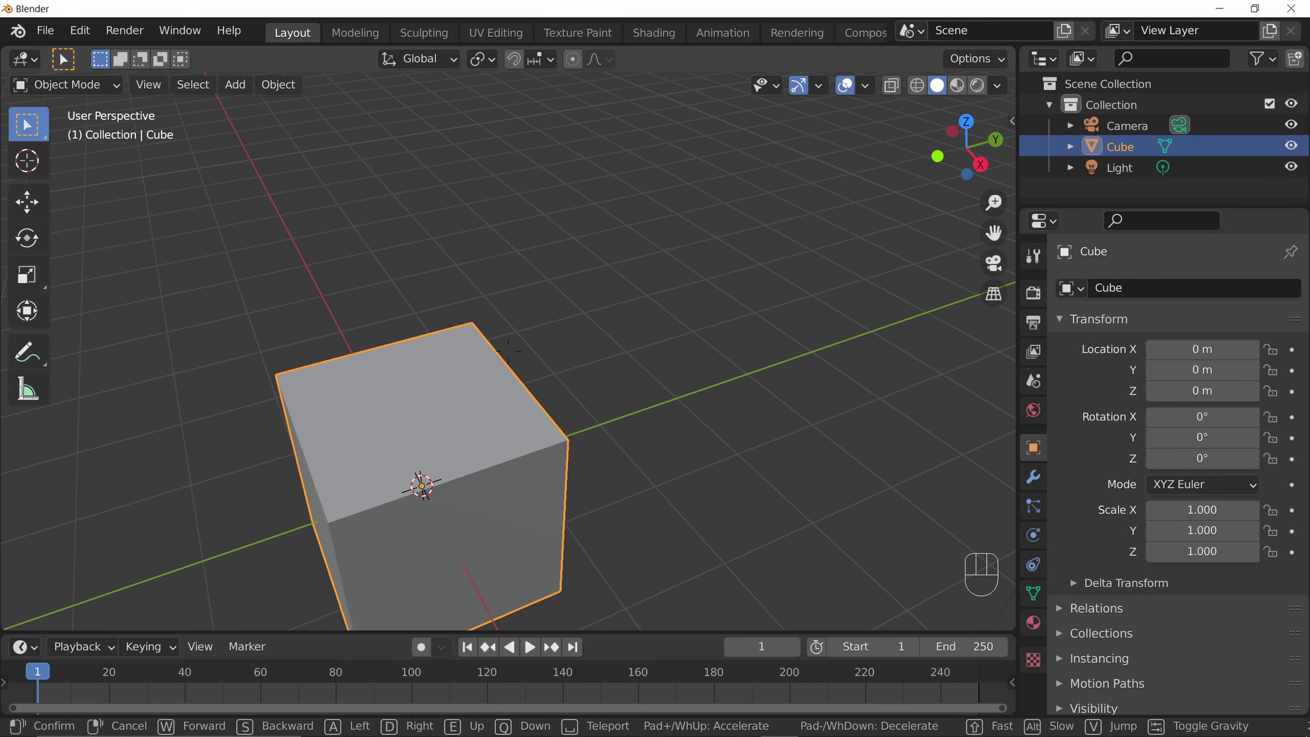
key(s)
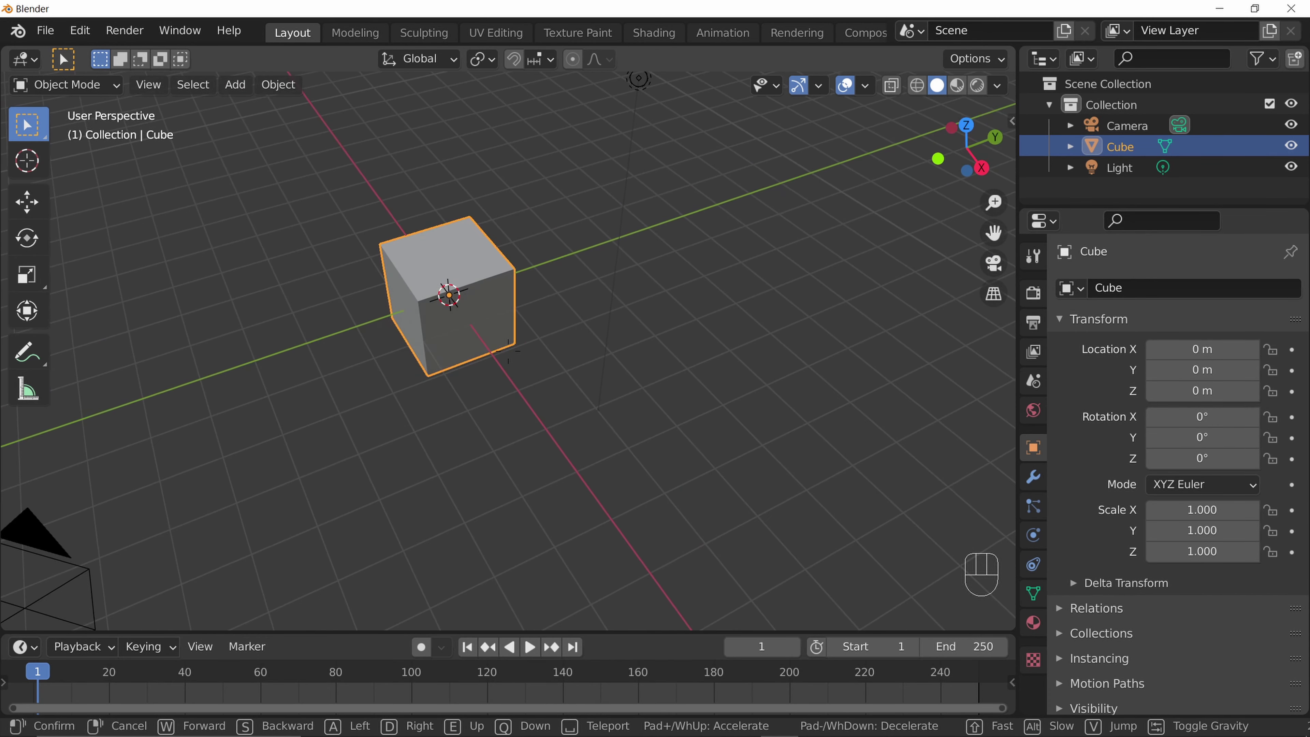
key(a)
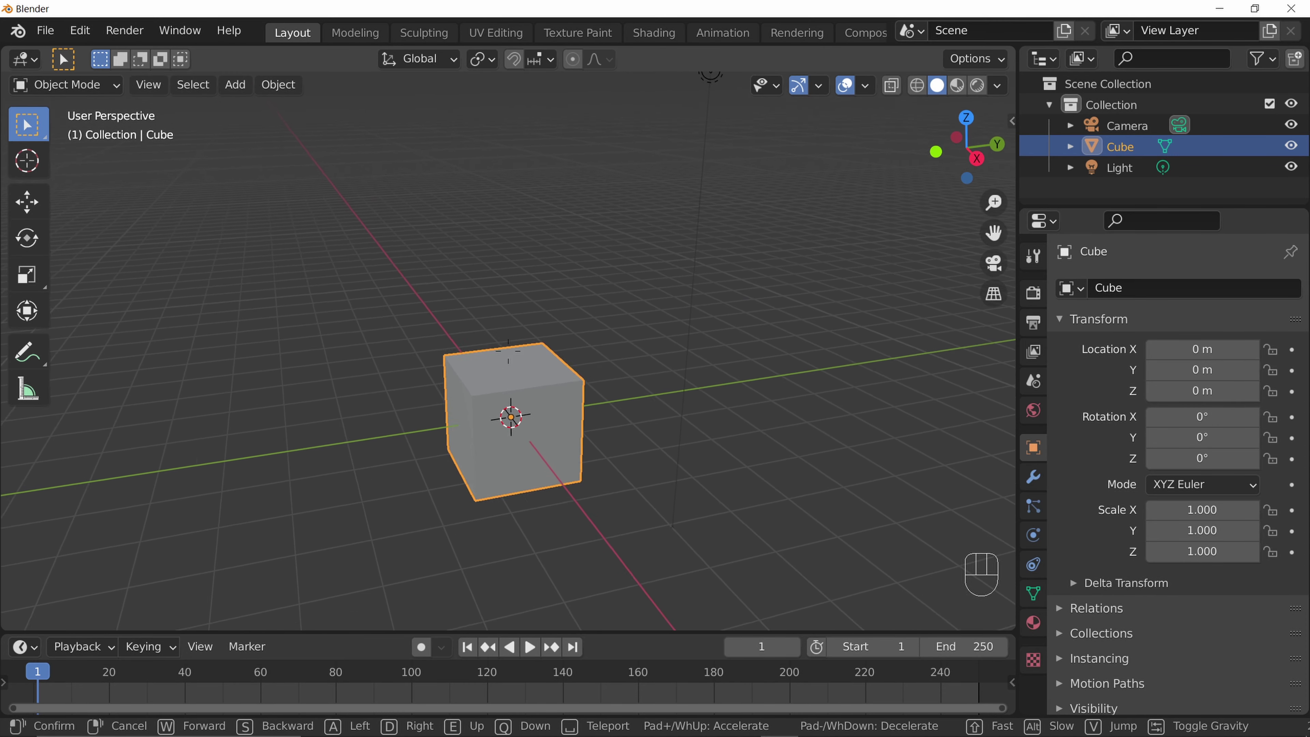
key(e)
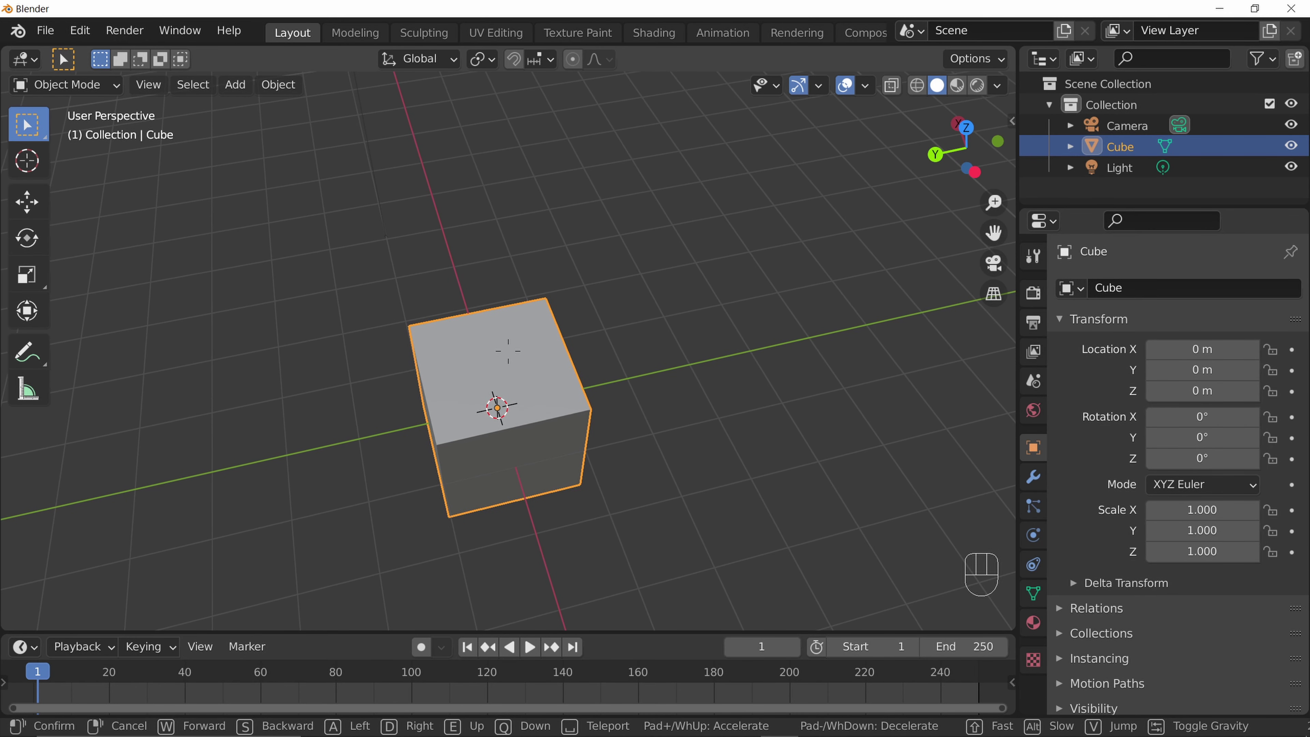
Step: Walk the viewpoint close over the cube, sideways and down below the floor grid, then cancel the navigation
key(w)
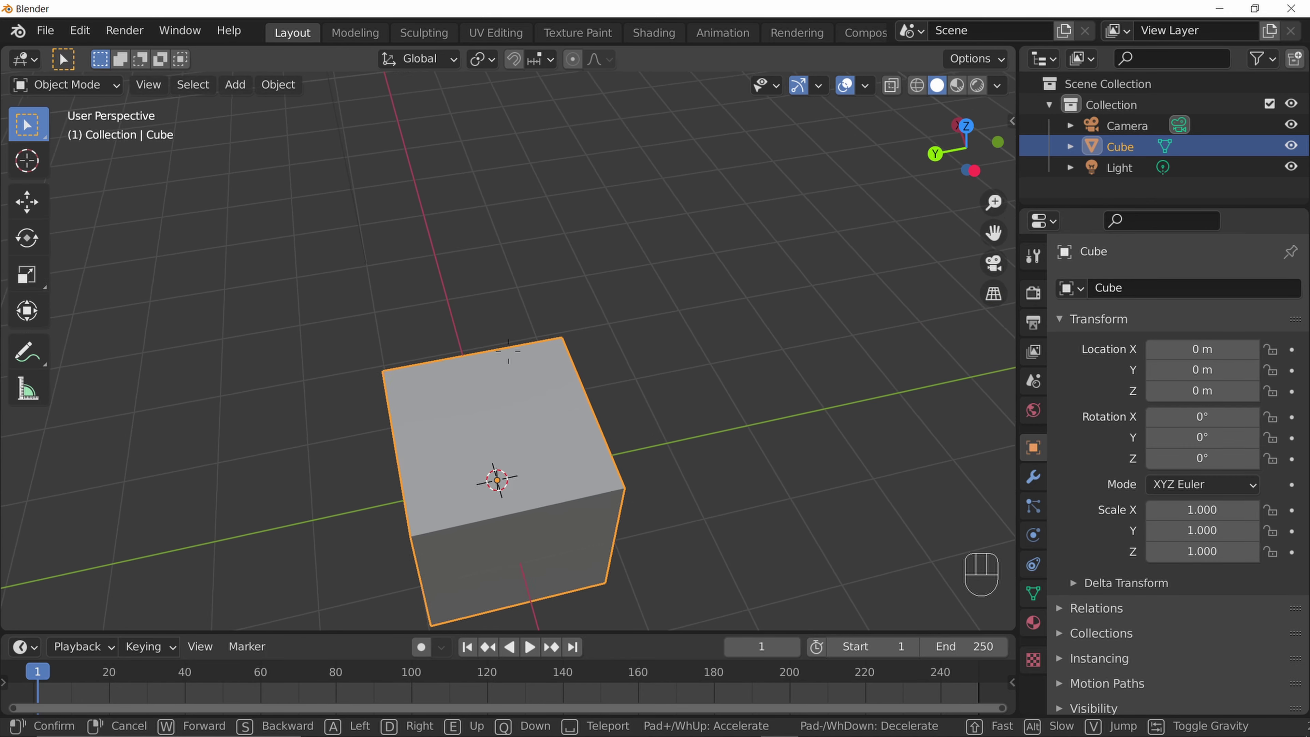
key(w)
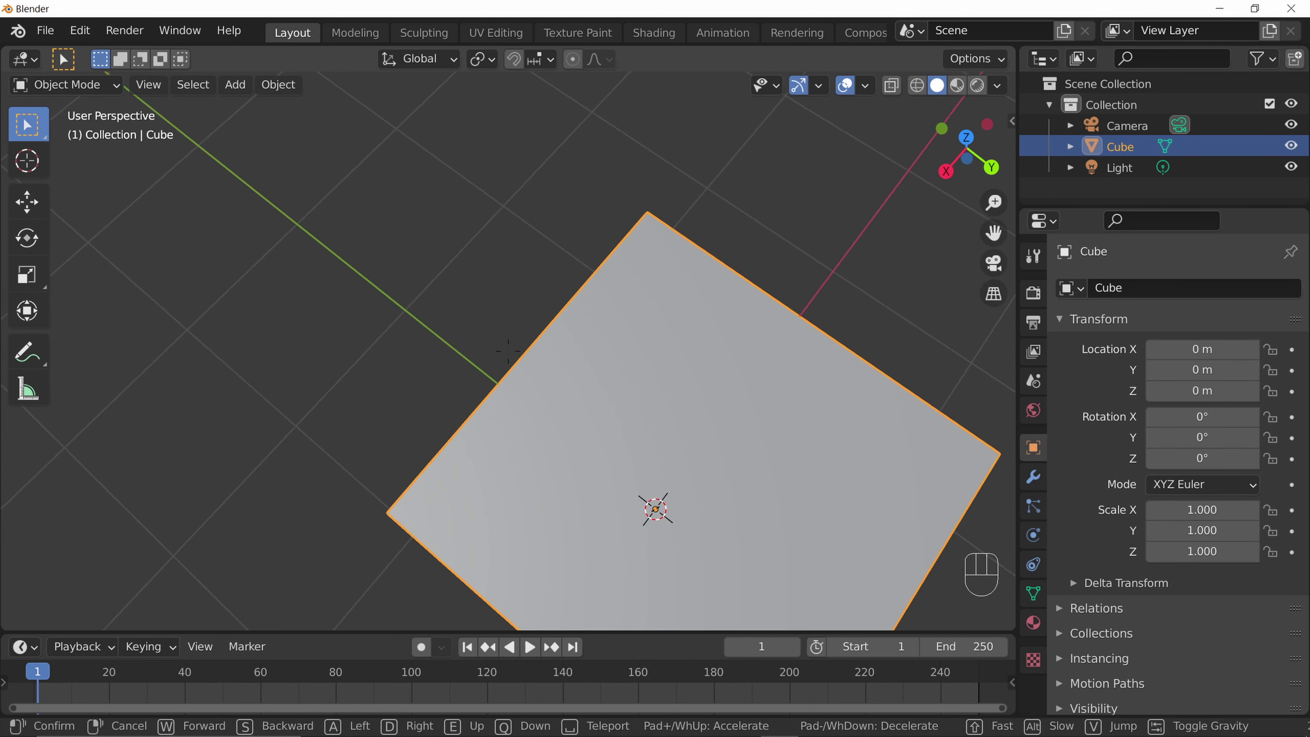
key(s)
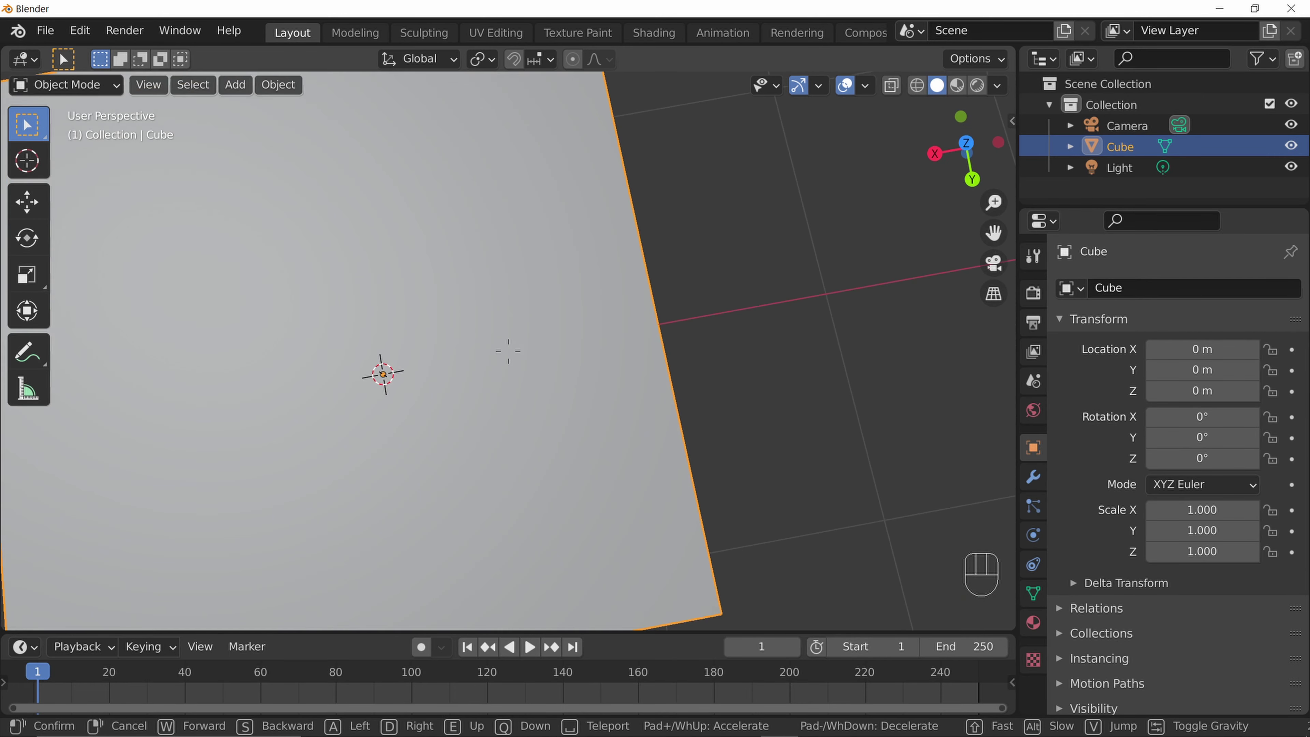
key(w)
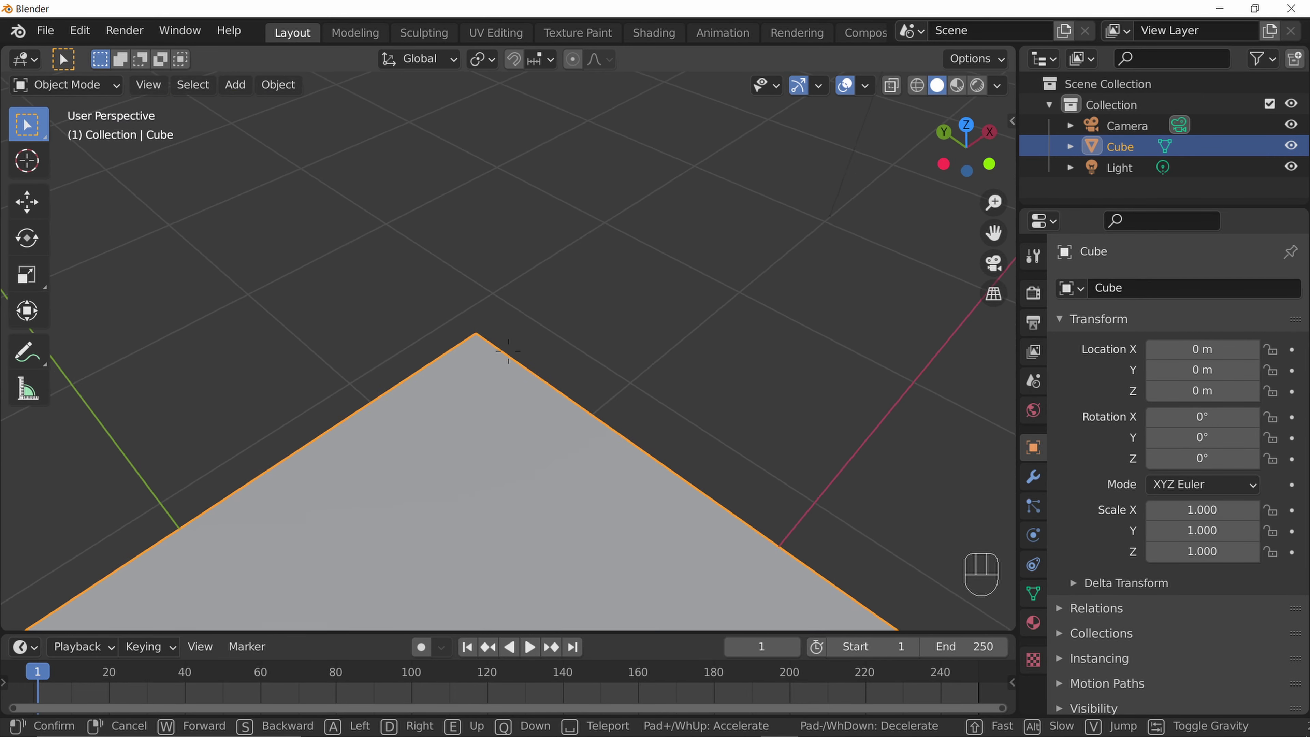
key(d)
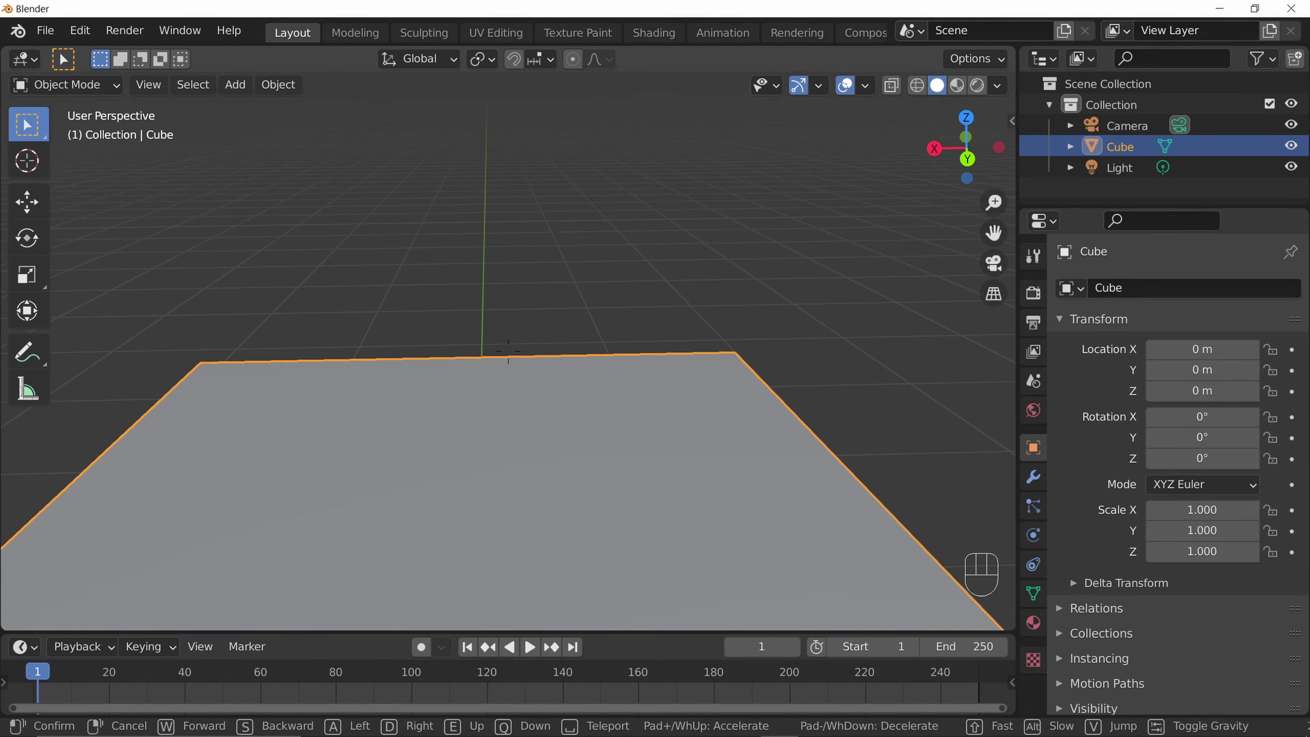
key(q)
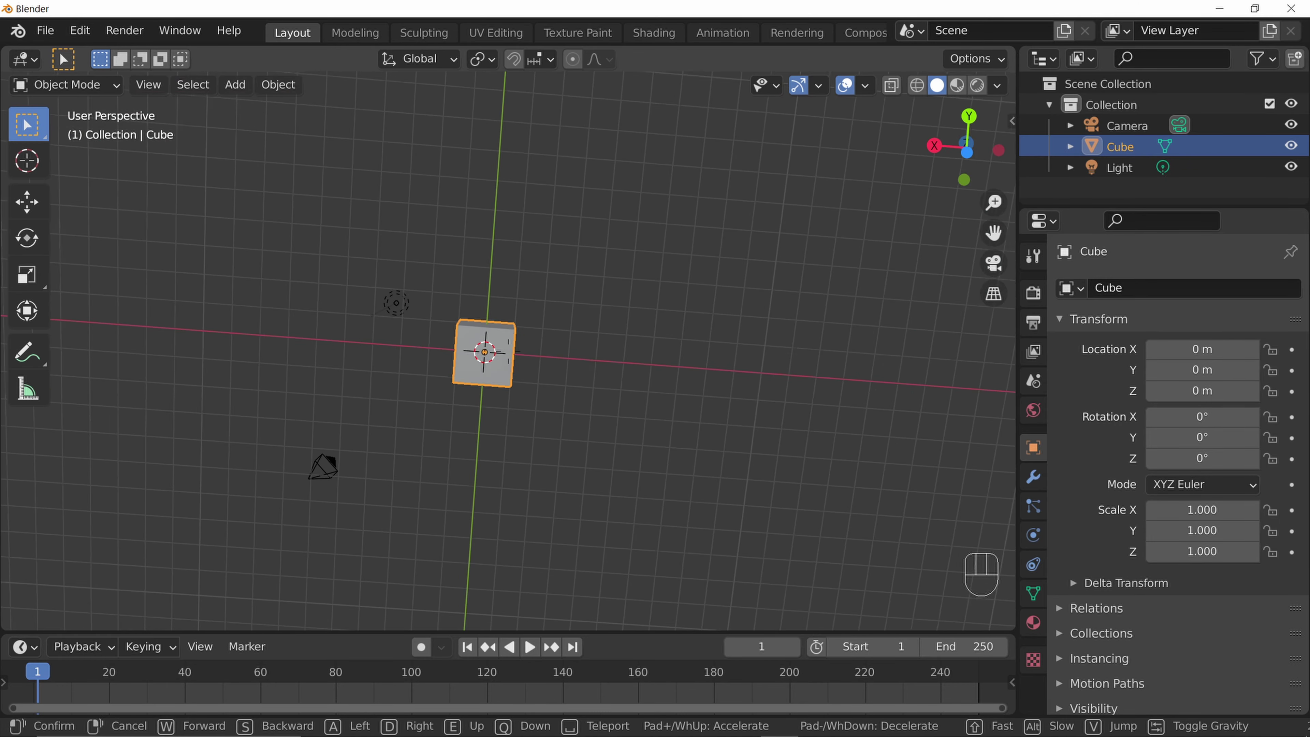
key(q)
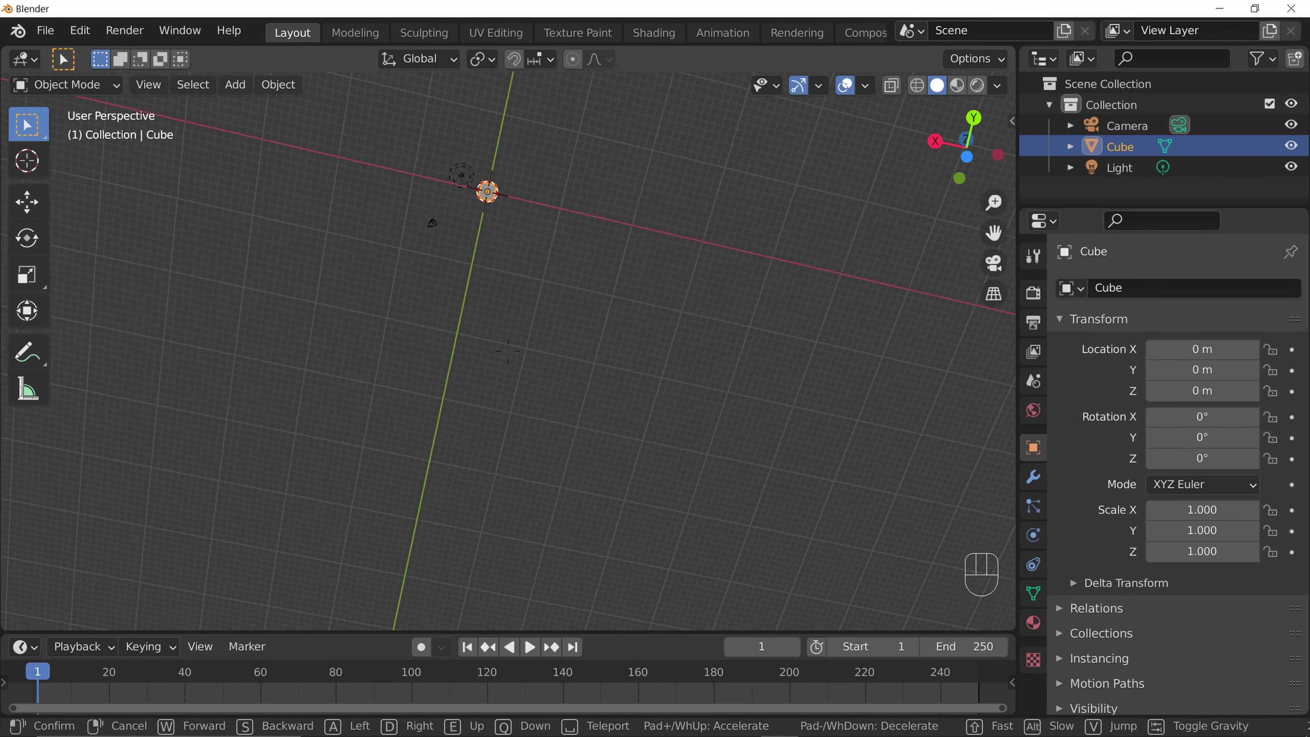
key(Escape)
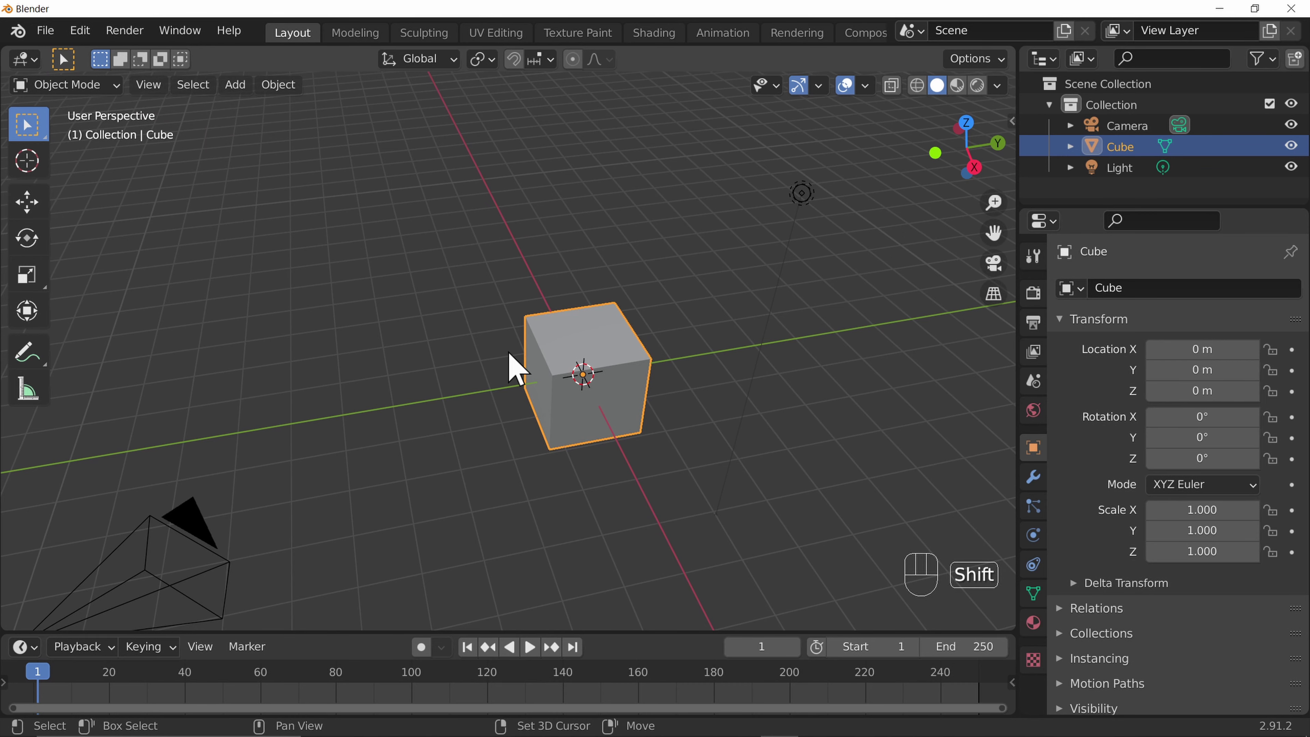
Step: Walk the viewpoint around to another side of the cube and keep the new view
key(shift+grave)
key(w)
key(d)
key(s)
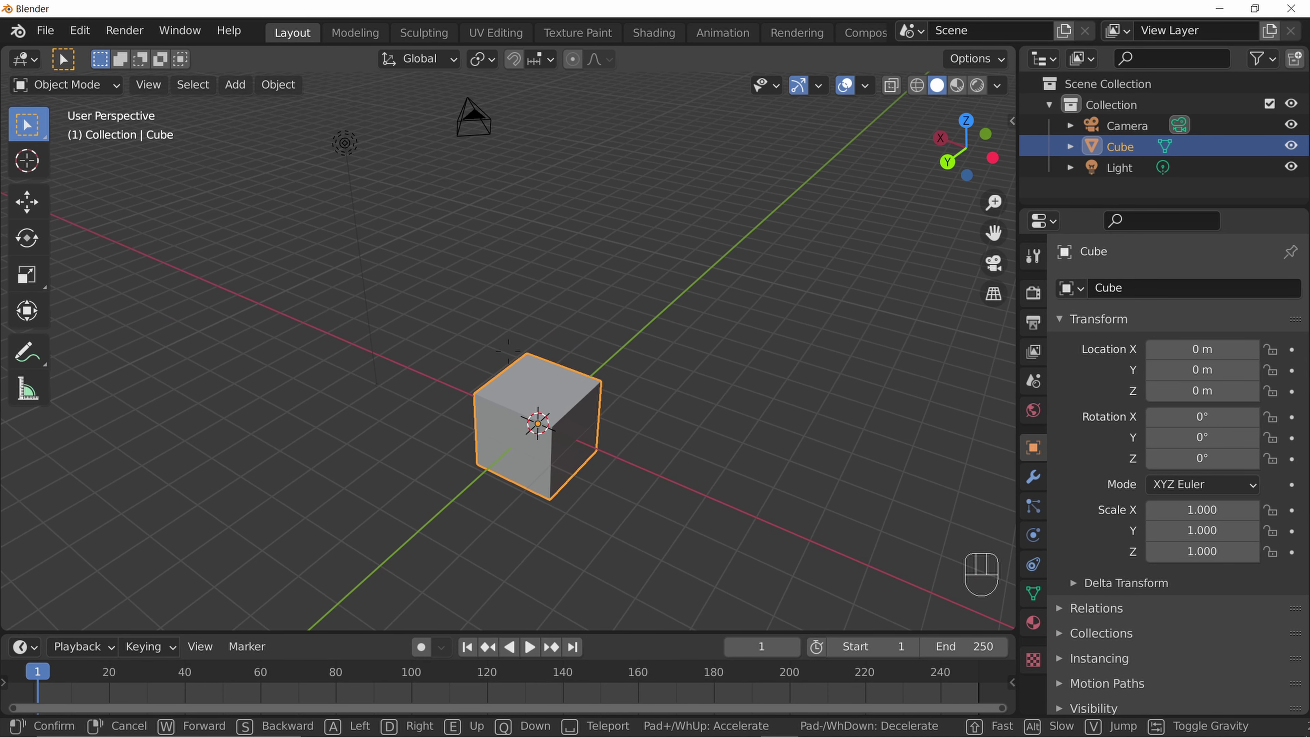
click(509, 352)
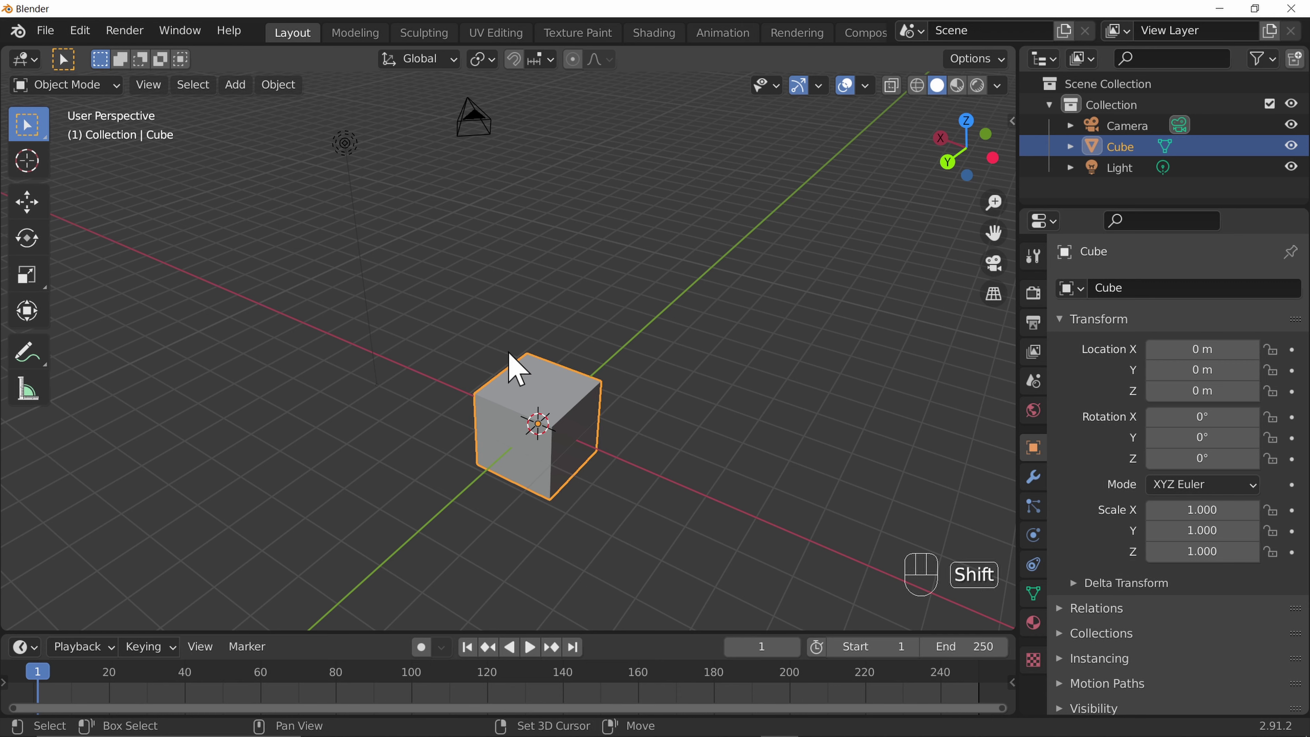
Step: Restart walk navigation and move forward and backward at fast speed, then forward at slow speed
key(shift+grave)
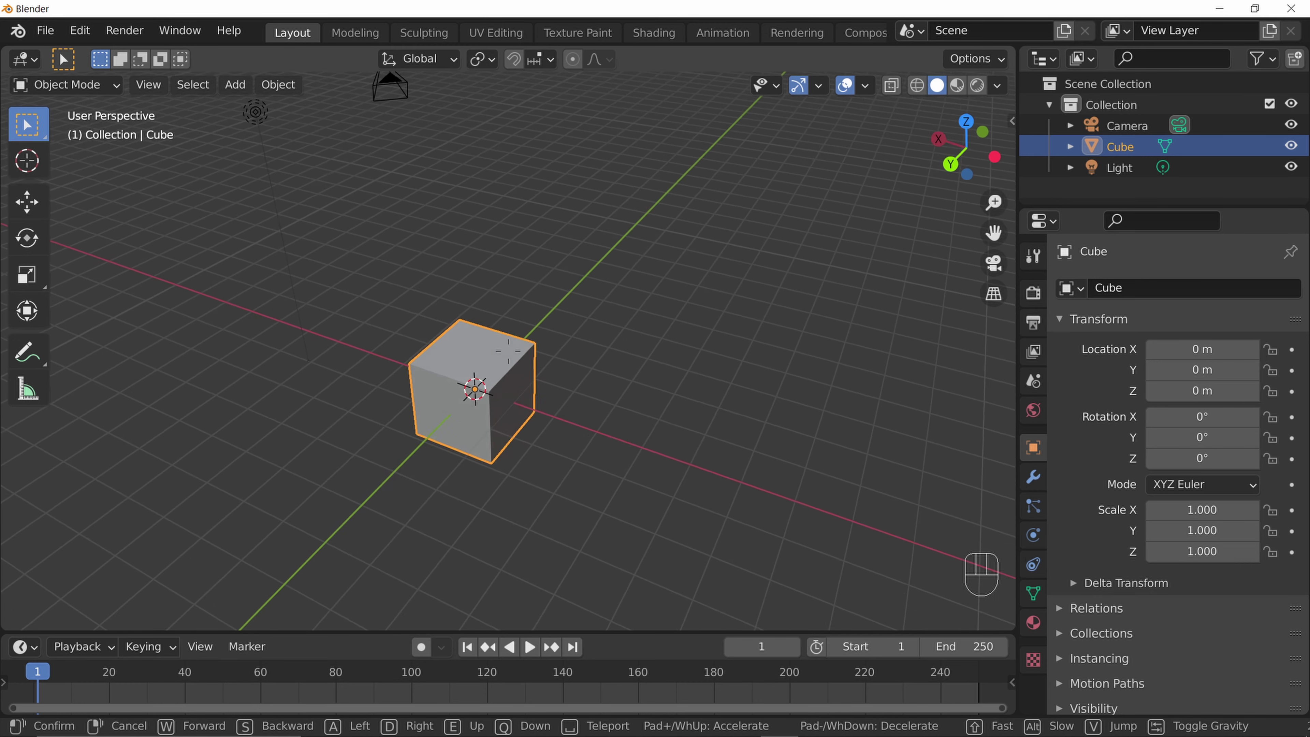
key(shift)
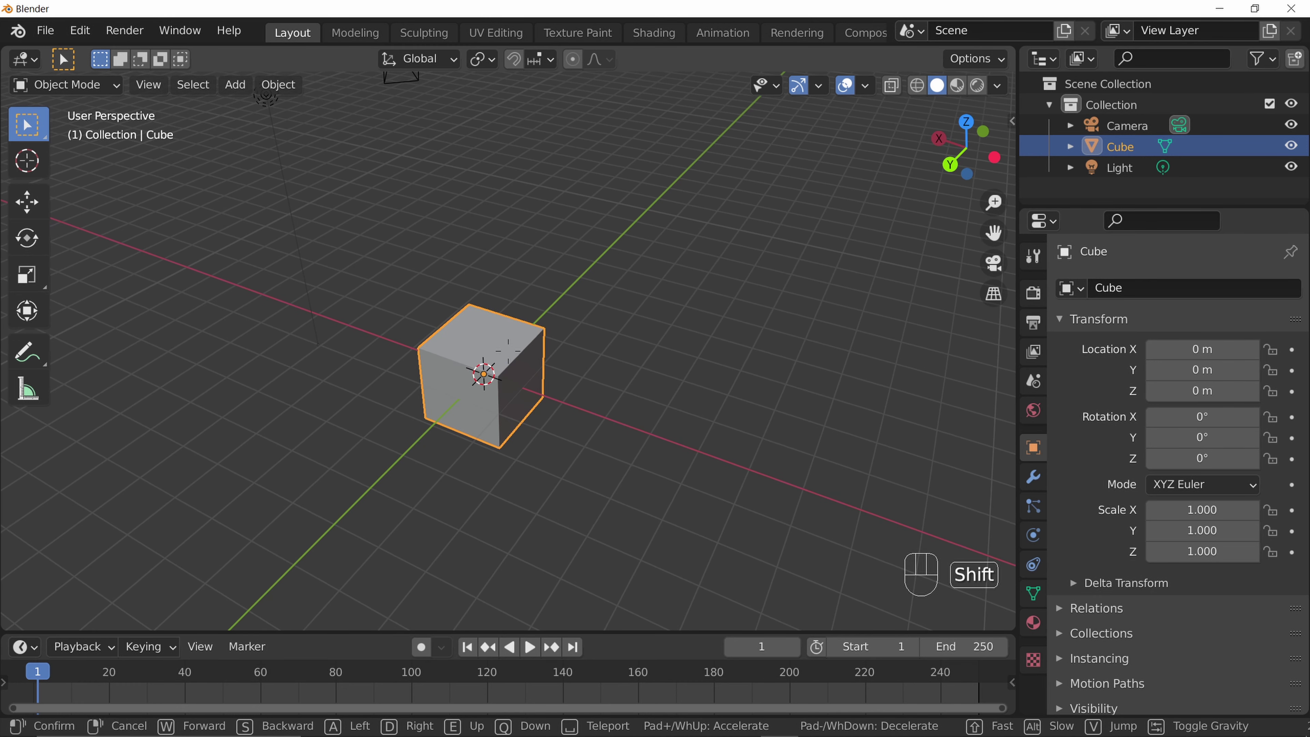
key(shift+w)
key(shift+s)
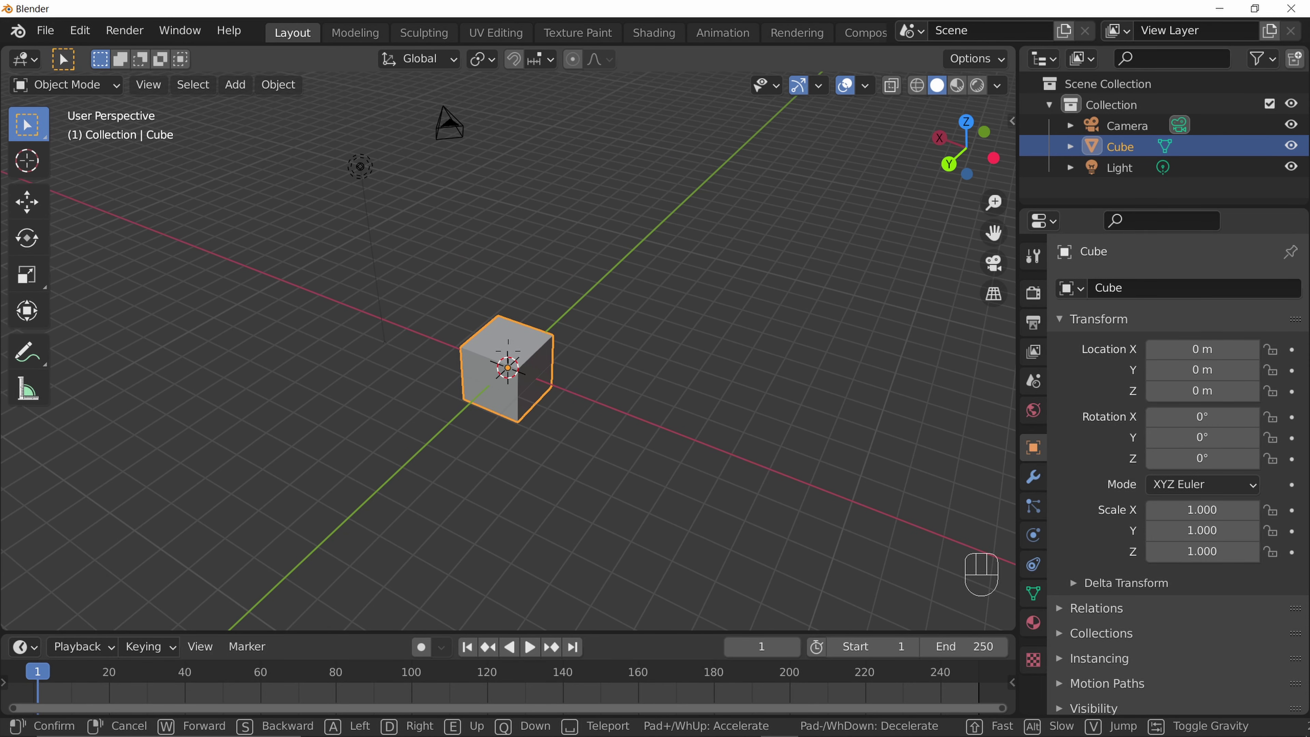
key(alt+w)
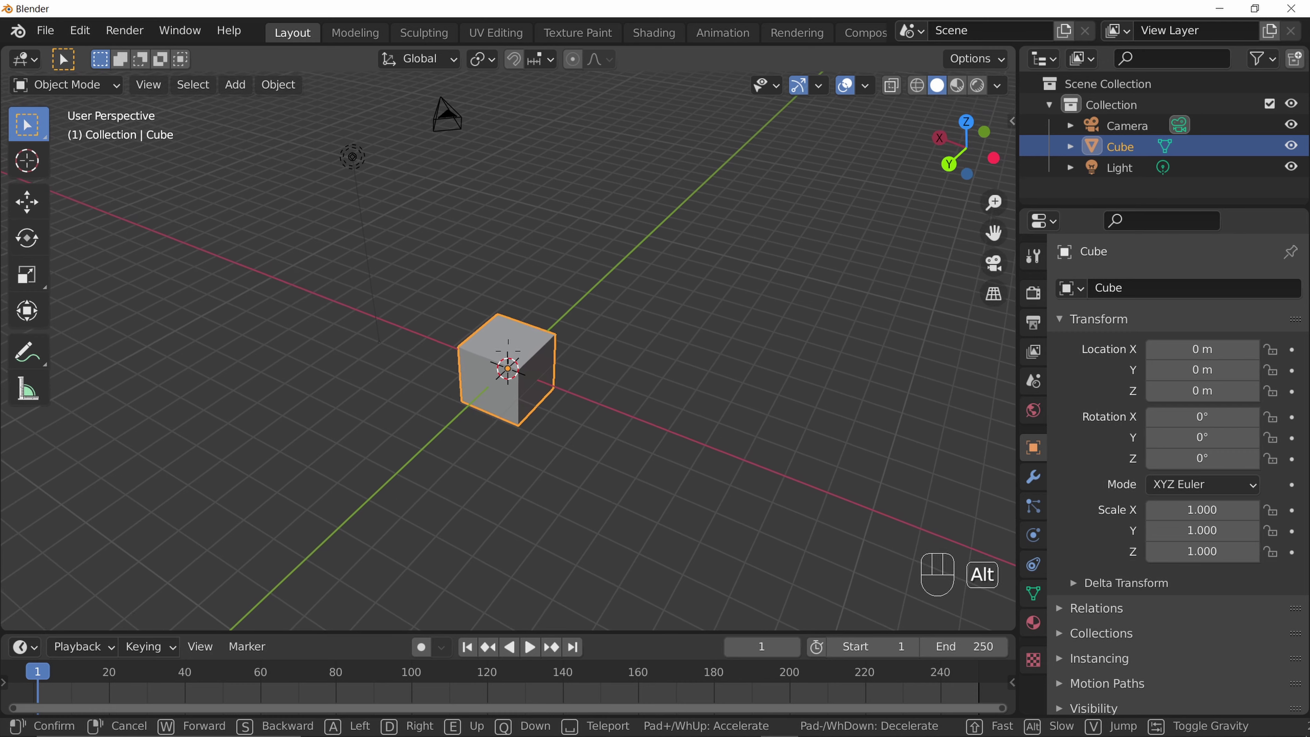